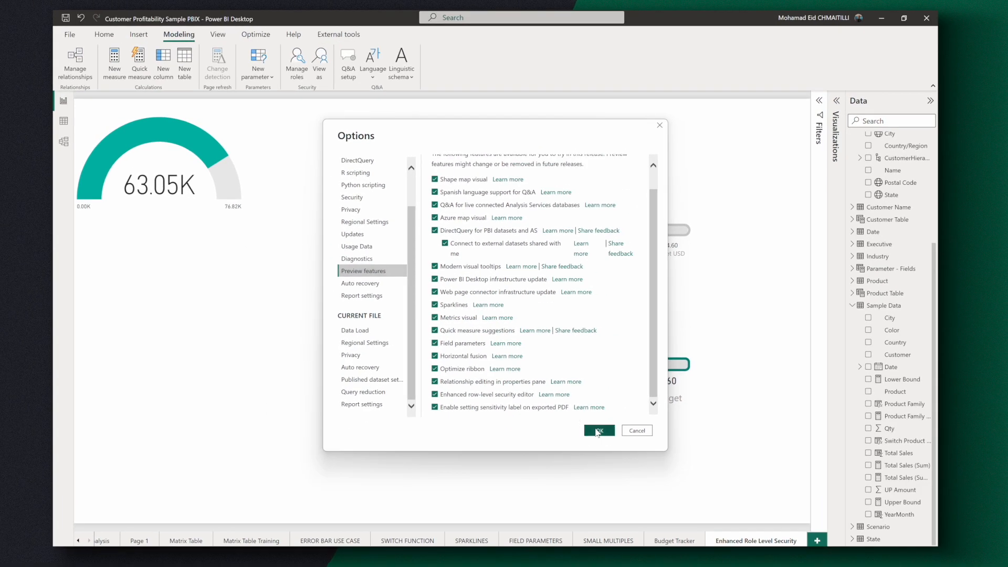
Step: Apply the preview feature options with the Enhanced row-level security editor enabled
left_click(598, 430)
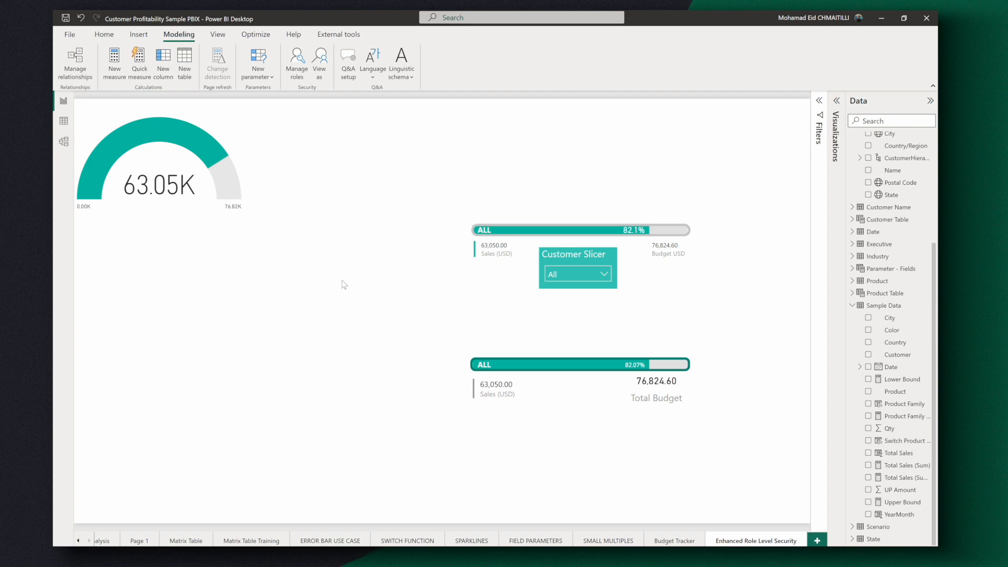
left_click(103, 34)
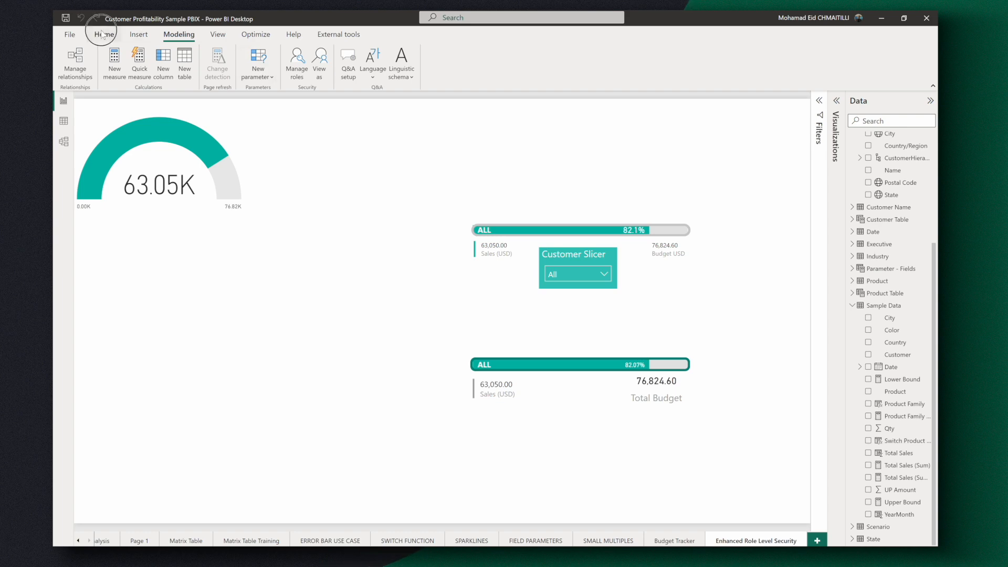
left_click(179, 35)
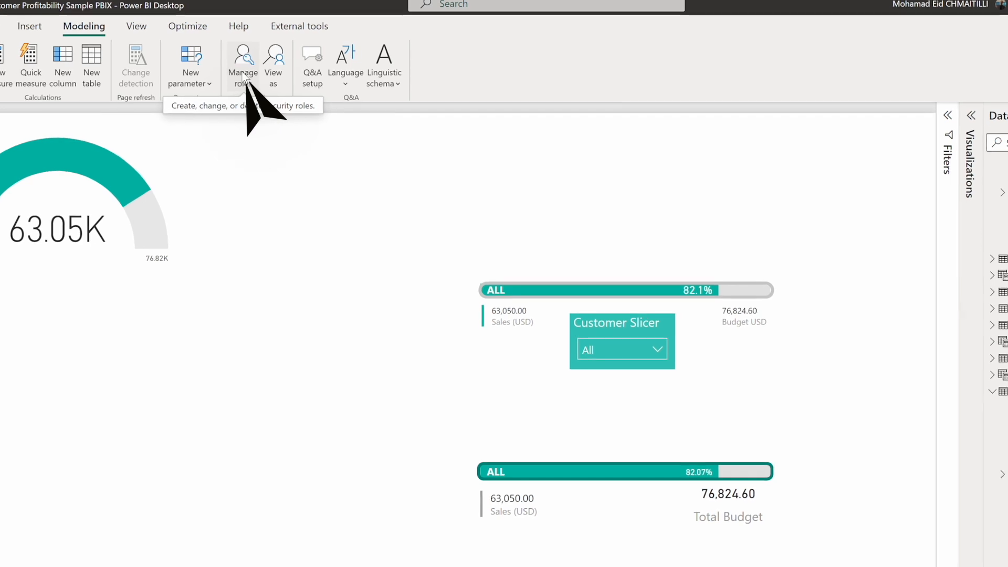
left_click(243, 76)
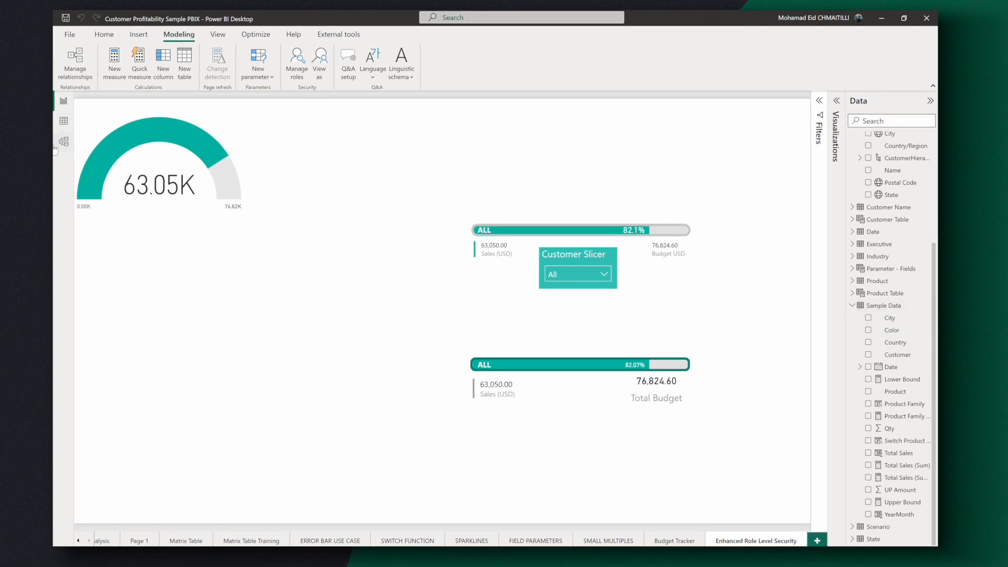
Step: Examine the rows and columns of the Sample Data table, and return to the report page
left_click(63, 124)
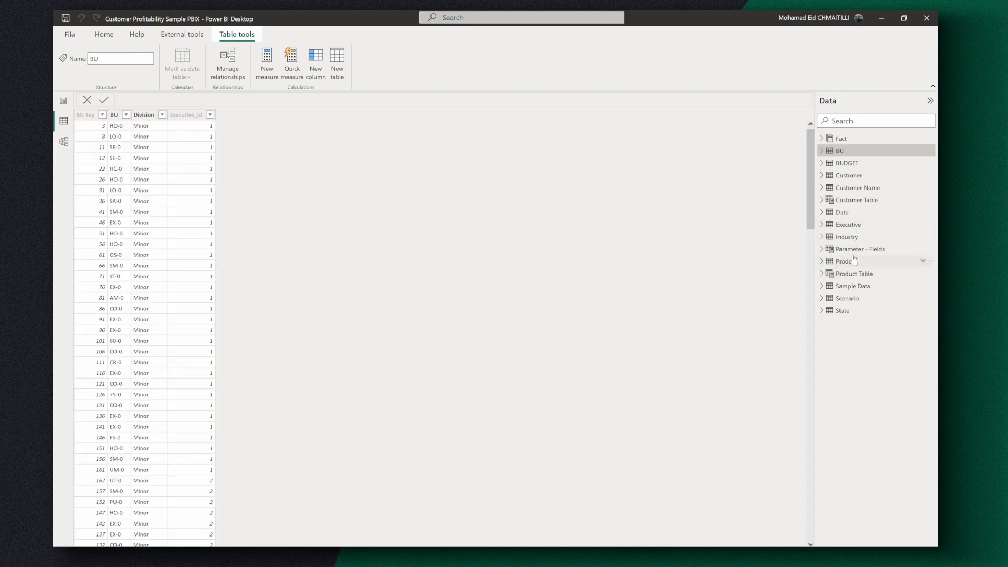
left_click(852, 287)
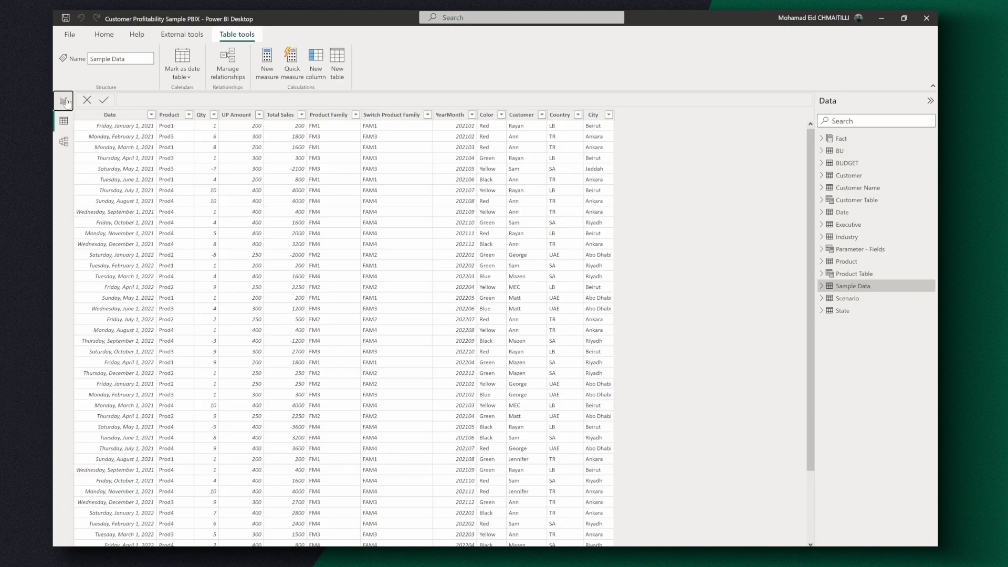
left_click(64, 101)
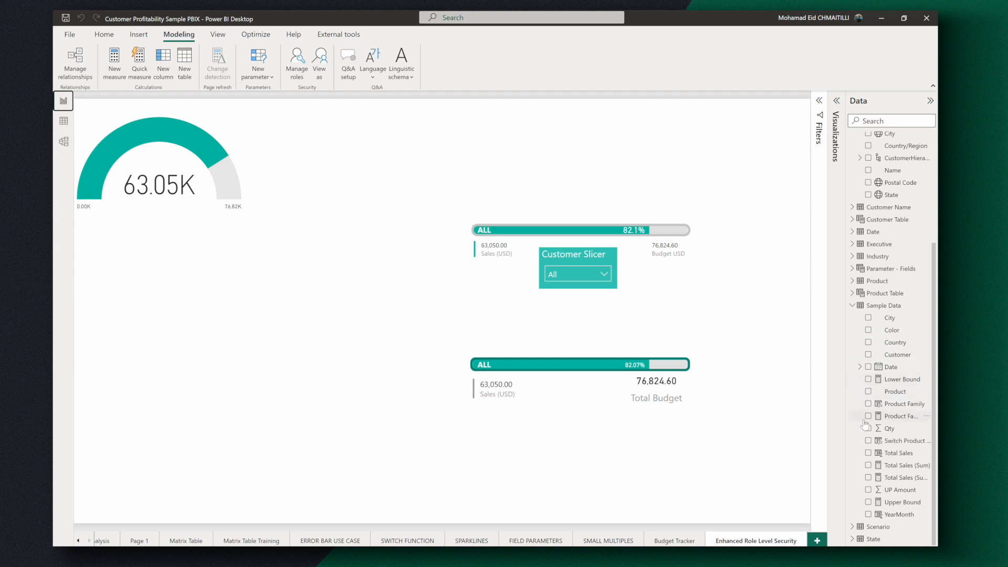
Step: Add a table of Customer, Country and City from Sample Data and place it in the report page's upper right corner
left_click(868, 355)
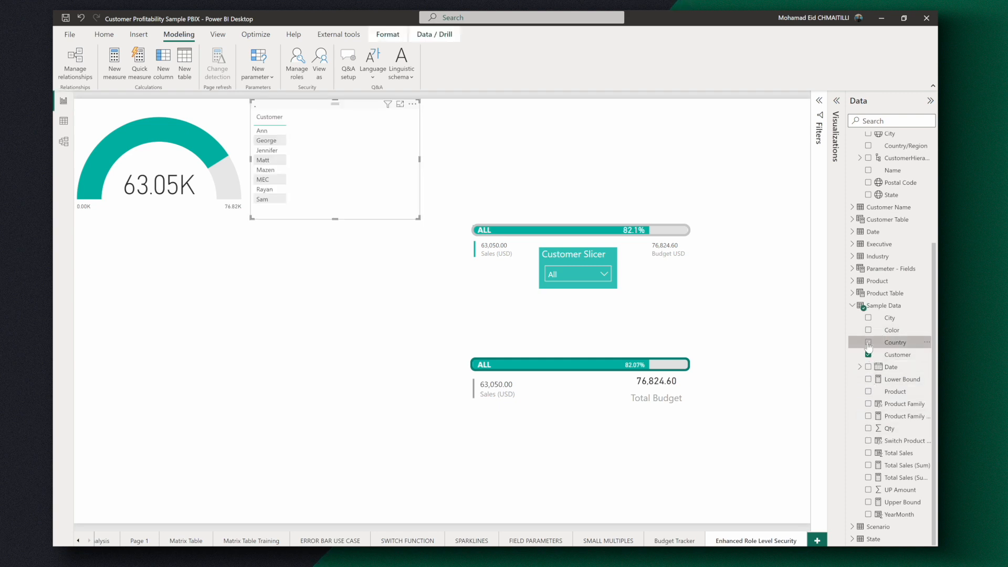
left_click(868, 342)
left_click(868, 318)
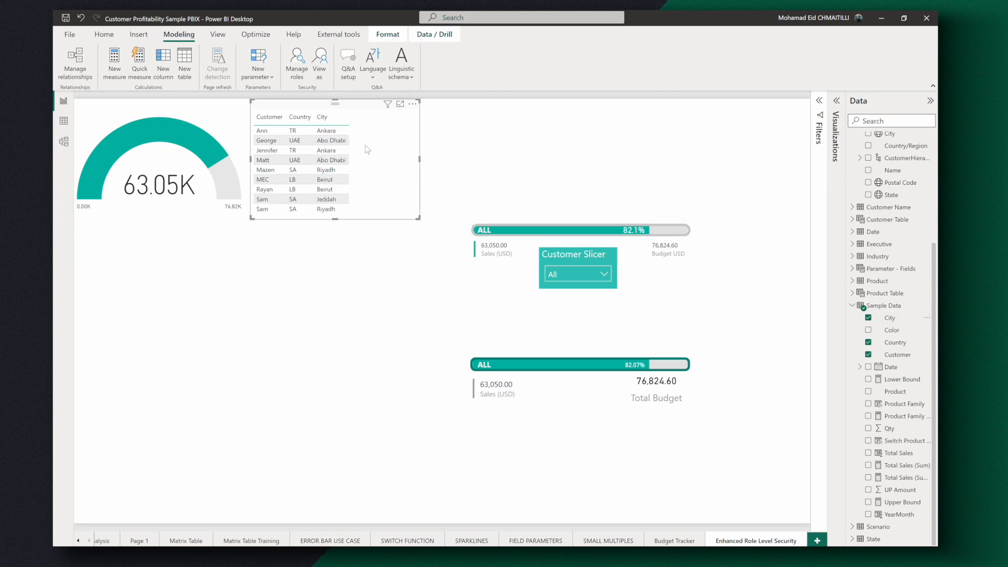
left_click_drag(360, 120, 763, 107)
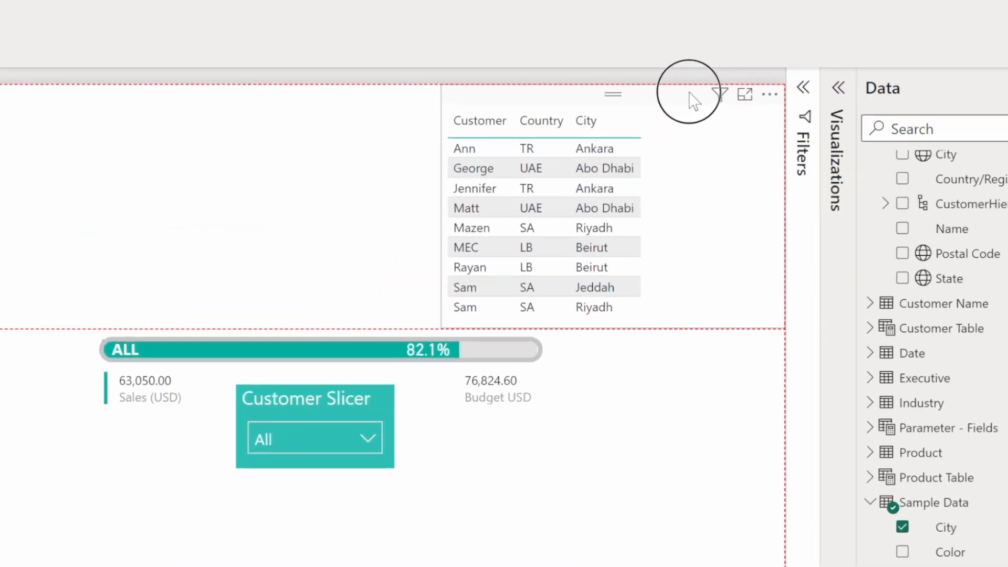
left_click_drag(690, 100, 690, 100)
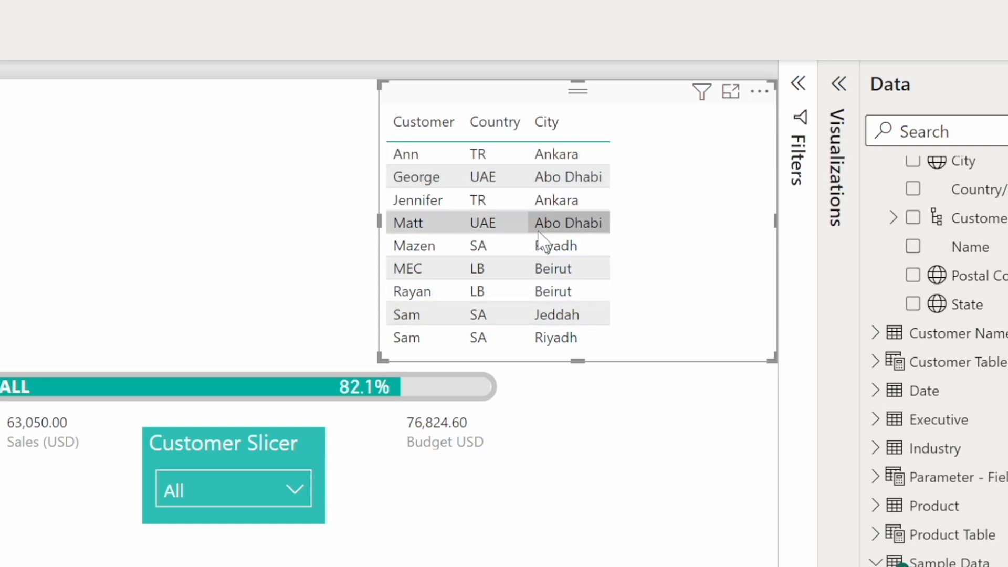
left_click(1, 272)
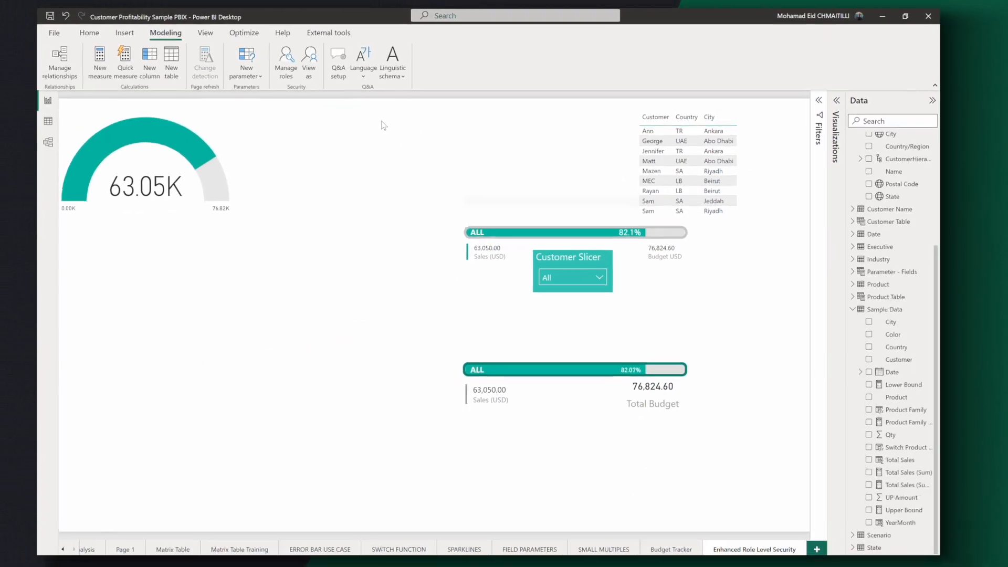
Step: Create a new security role named SAM
left_click(104, 34)
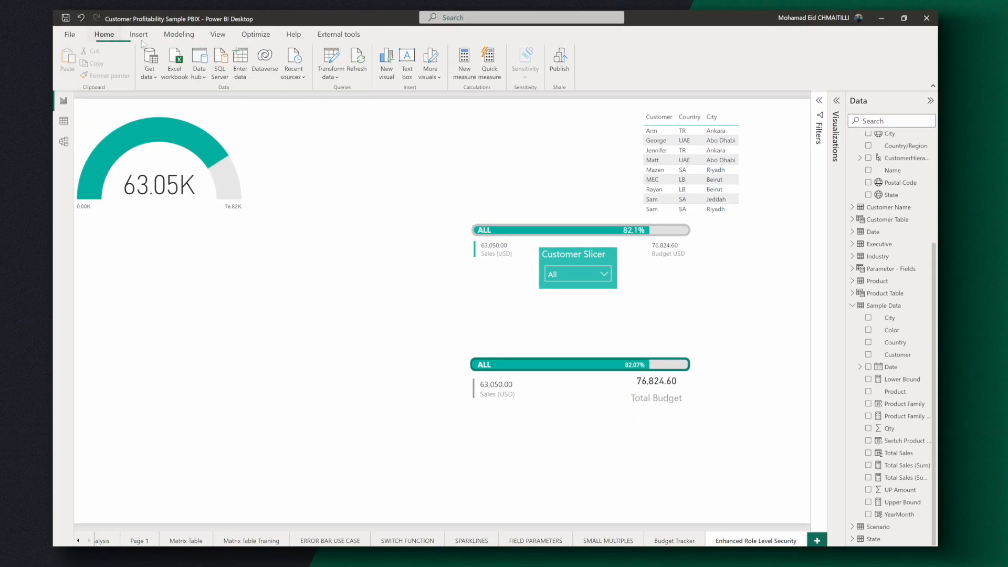
left_click(179, 35)
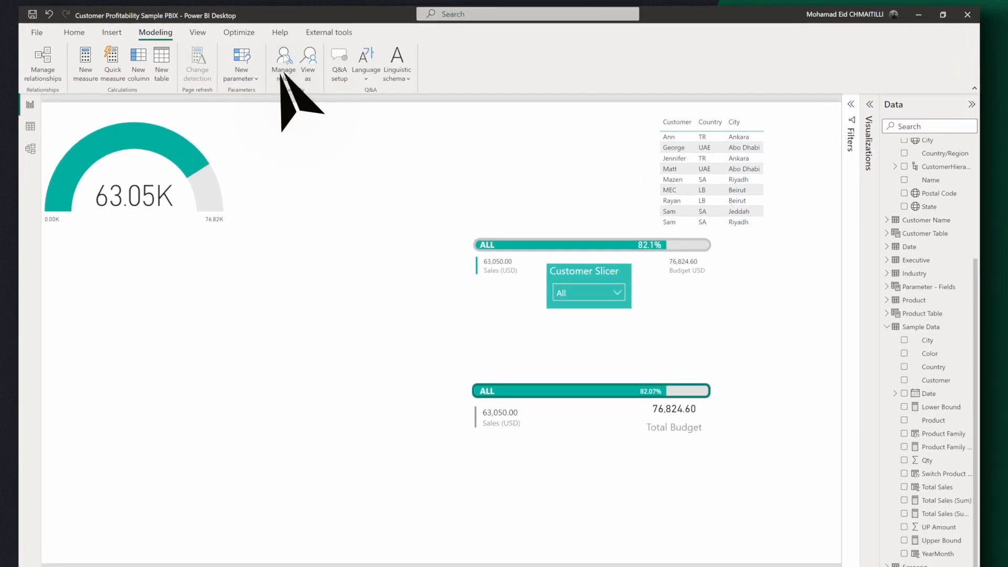
left_click(297, 58)
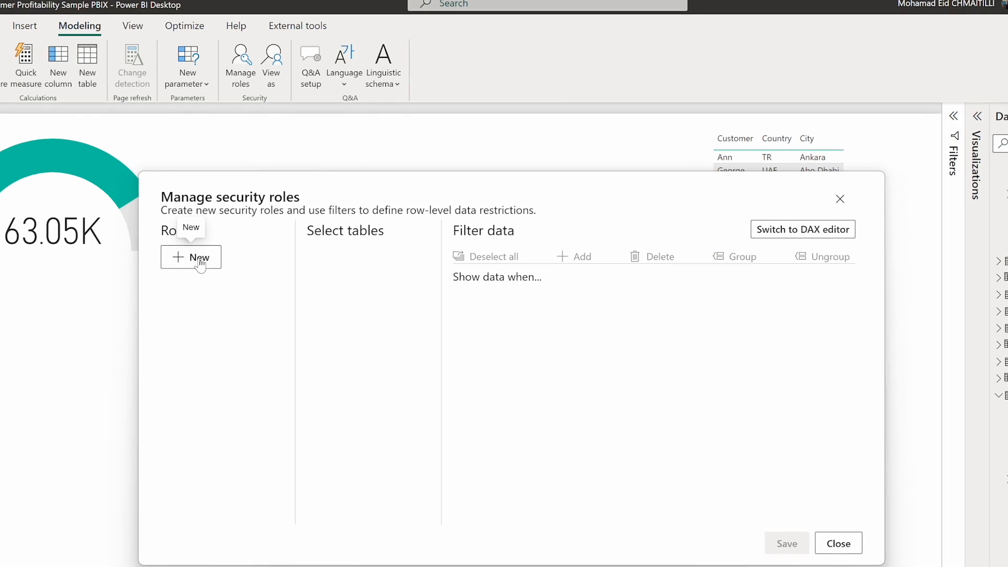
left_click(206, 255)
double_click(208, 303)
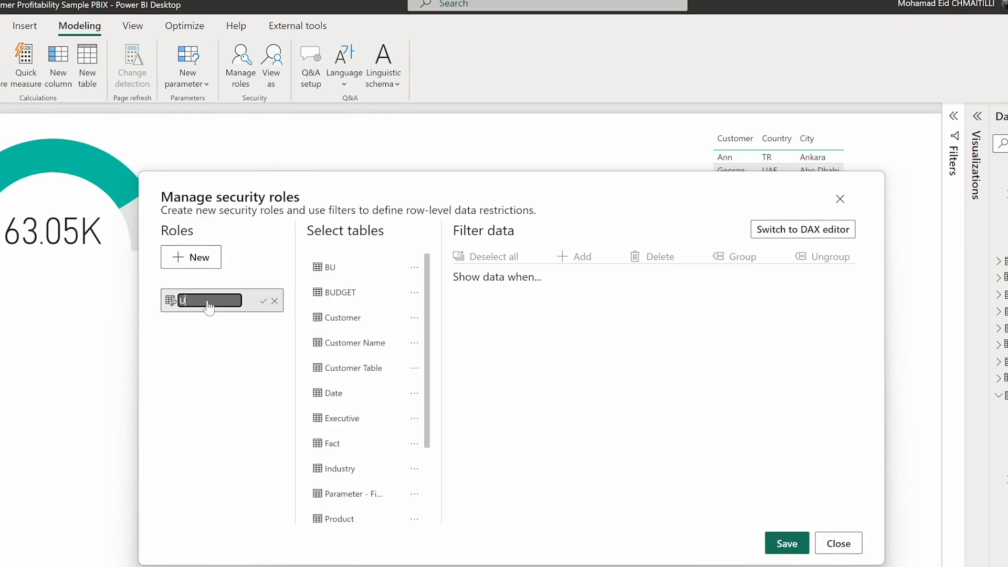
key("Return")
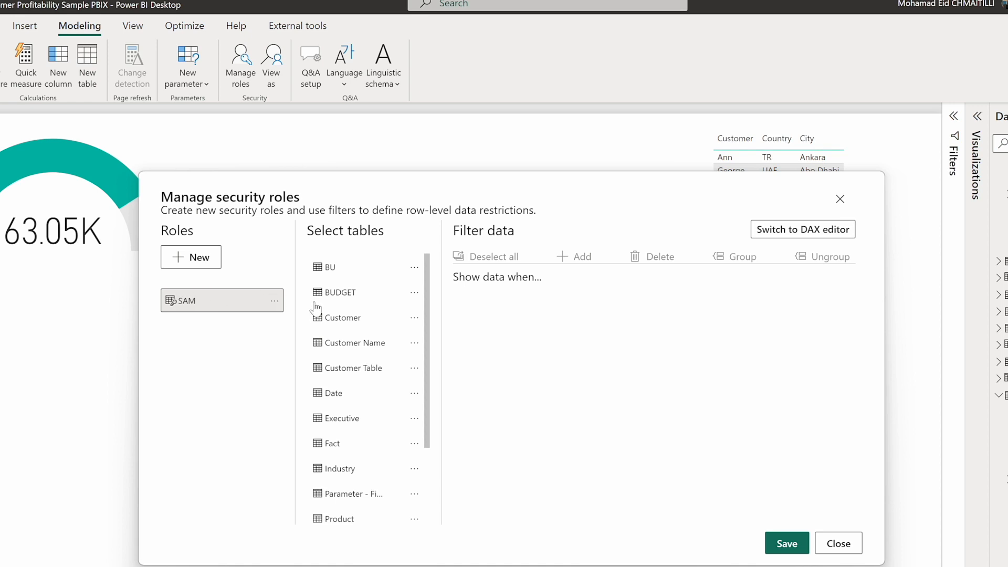
Step: Restrict the role's Sample Data table to rows where Country equals SA, and save the role
scroll(341, 431, "down", 3)
left_click(344, 463)
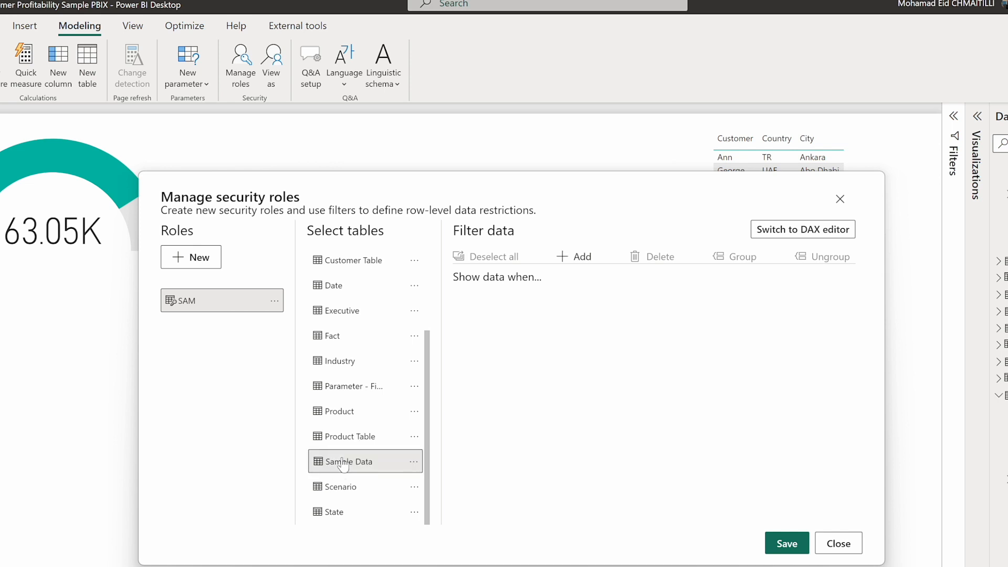
left_click(571, 258)
left_click(525, 333)
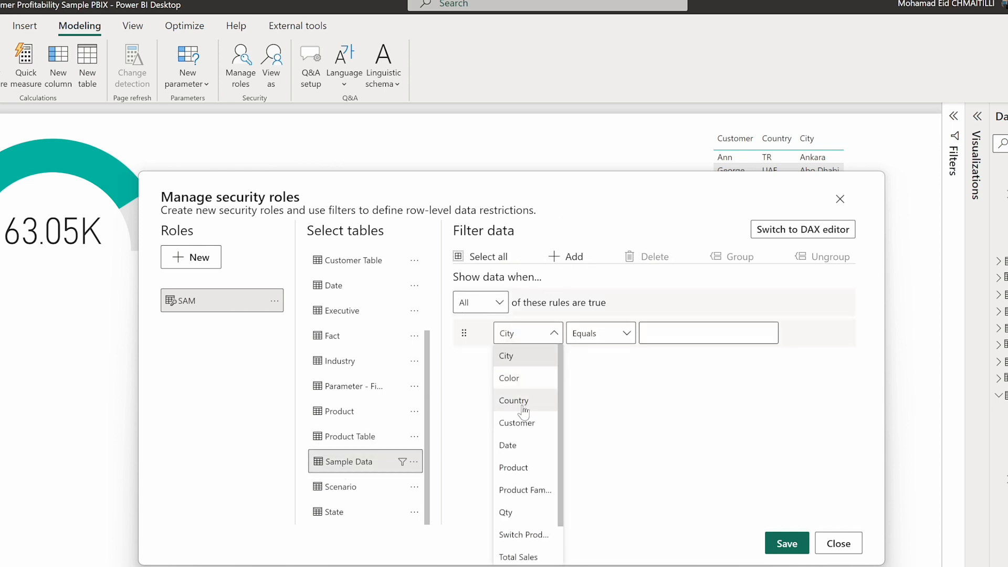
left_click(514, 401)
left_click(691, 337)
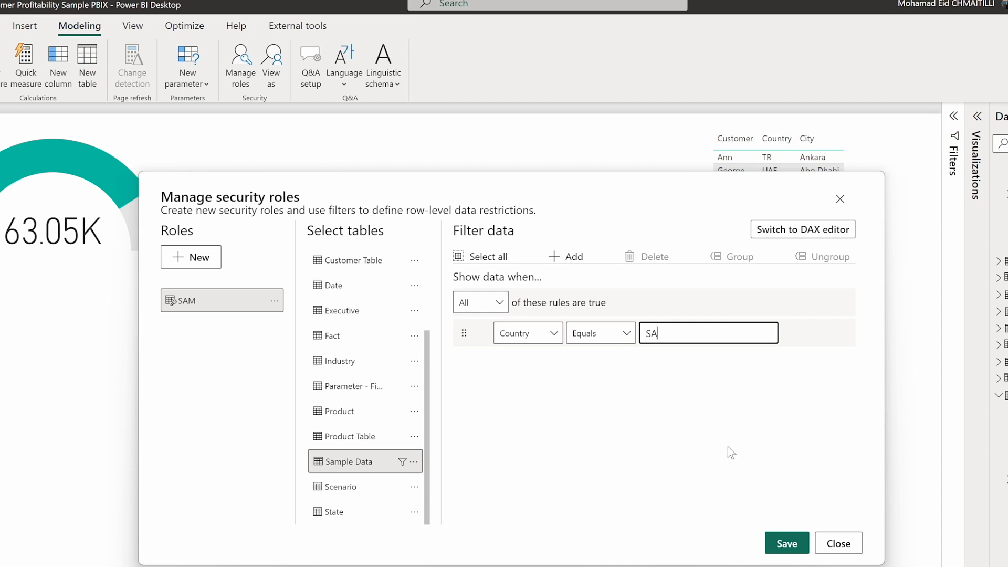
left_click(779, 549)
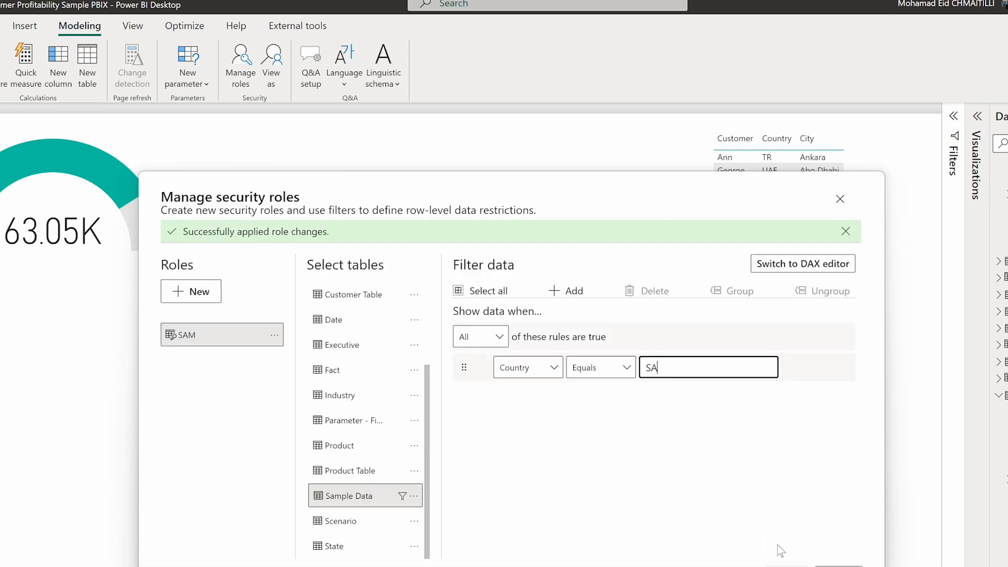
left_click(840, 563)
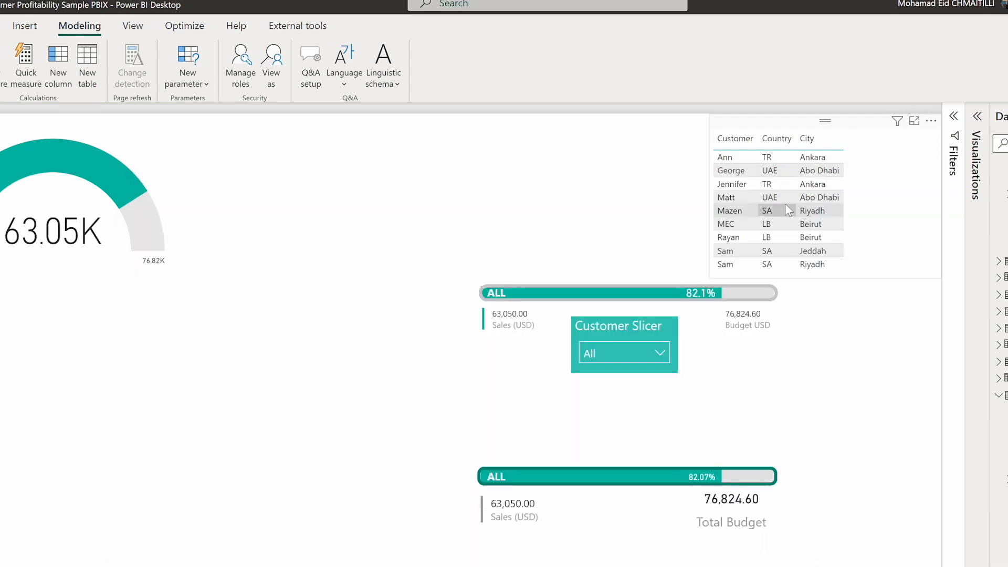
Step: Move the customer table to the middle of the report page and view the report as the SAM role
left_click(862, 125)
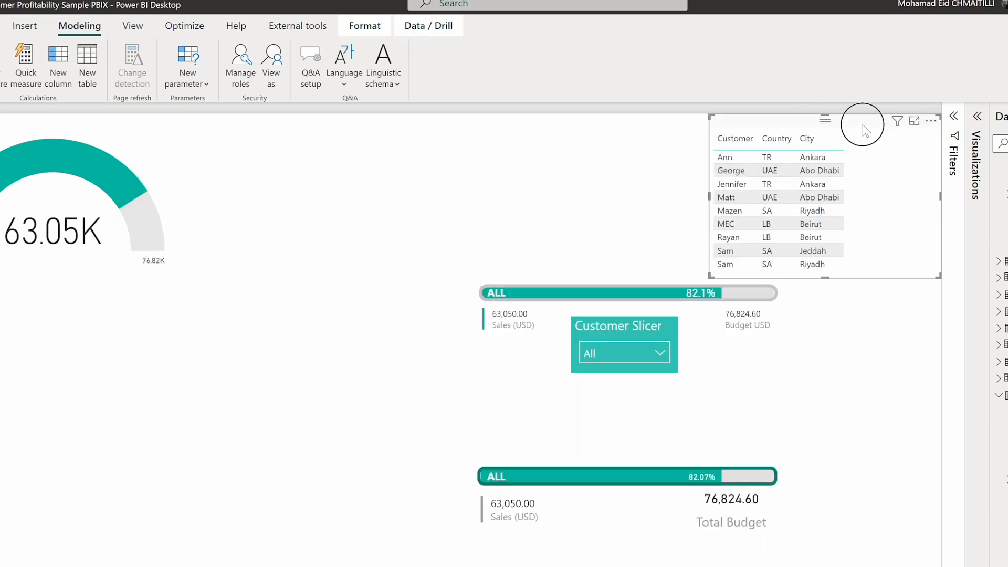
left_click_drag(862, 125, 435, 261)
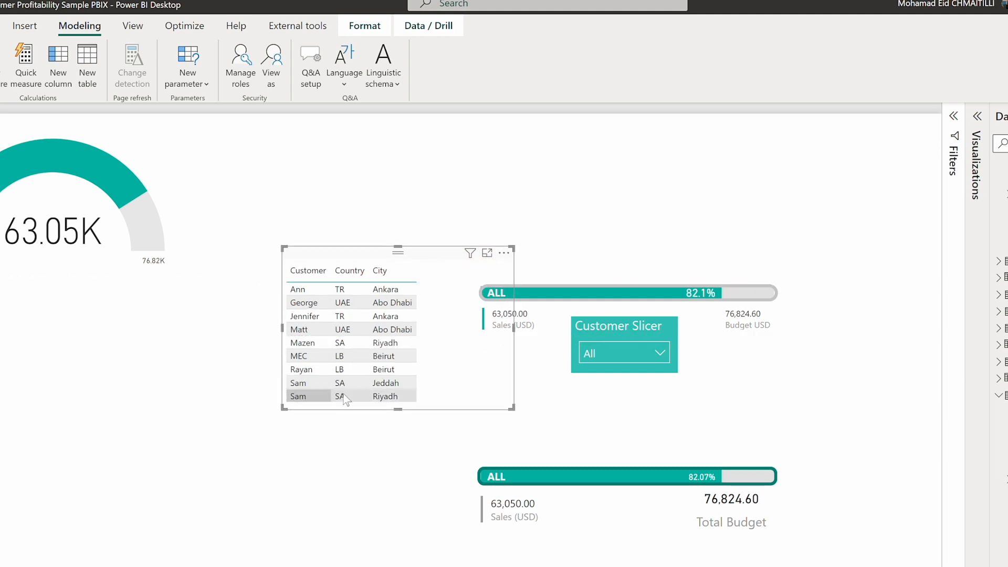
left_click(270, 55)
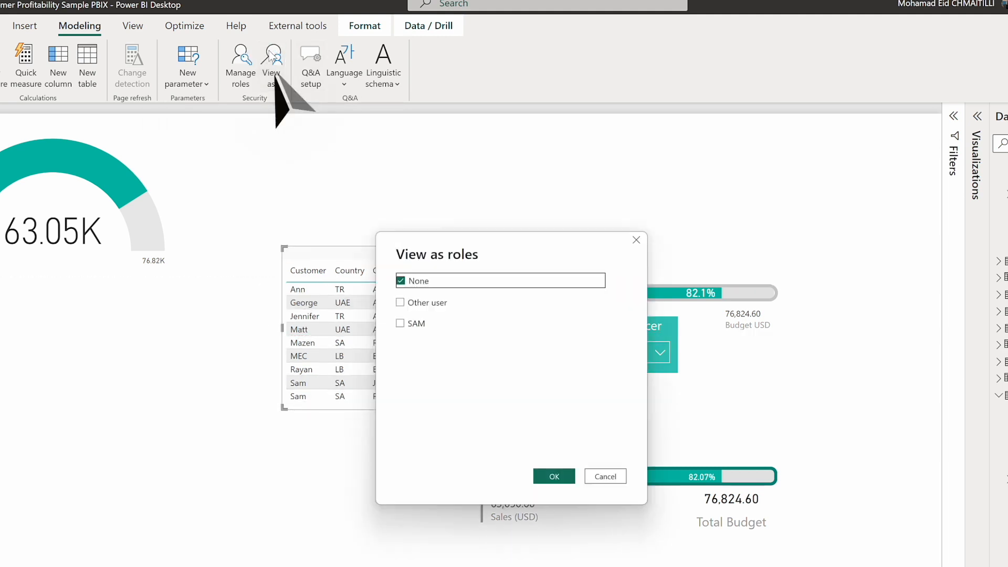
left_click(407, 323)
left_click_drag(485, 242, 763, 155)
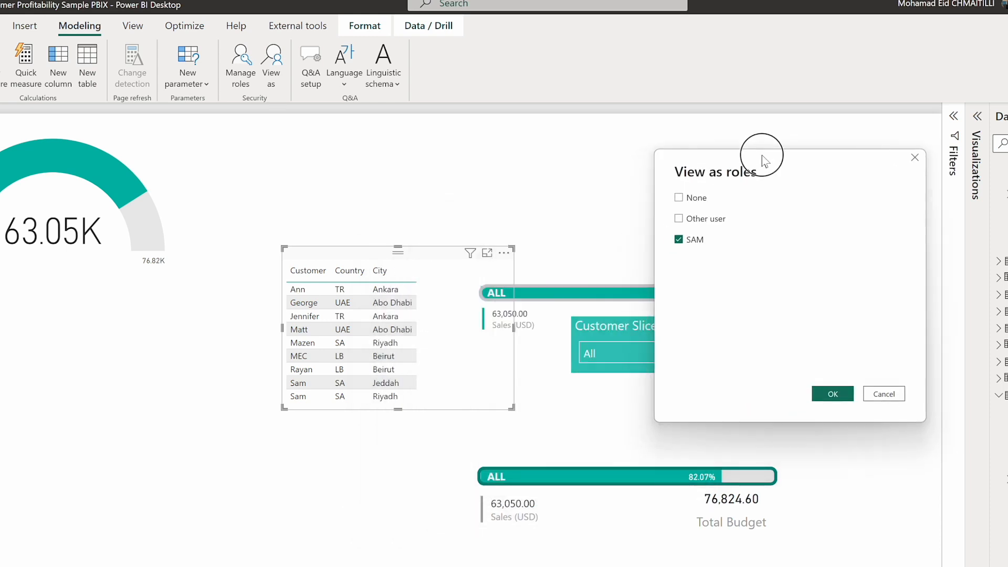
left_click(840, 390)
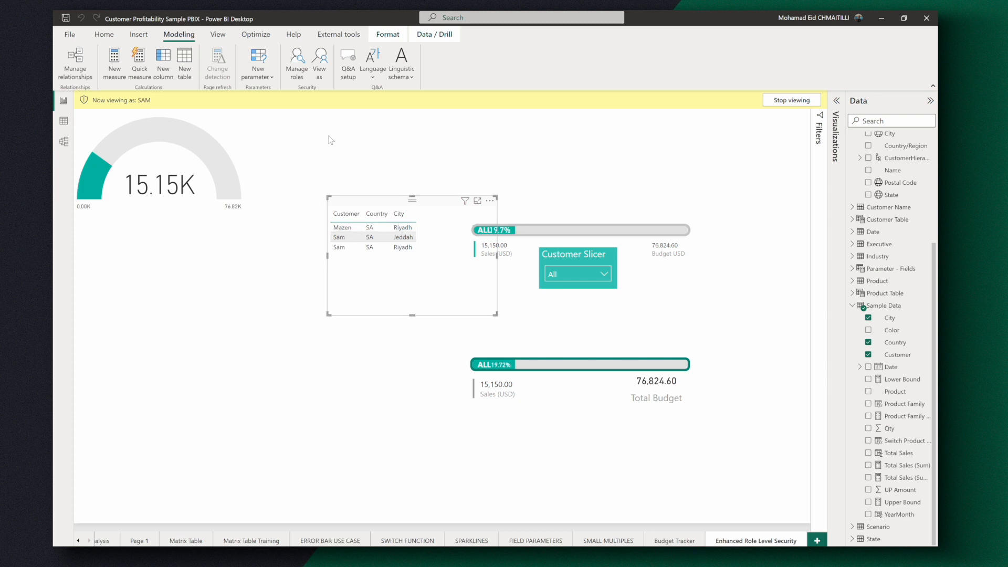
Step: Stop viewing the report as the SAM role
left_click(768, 102)
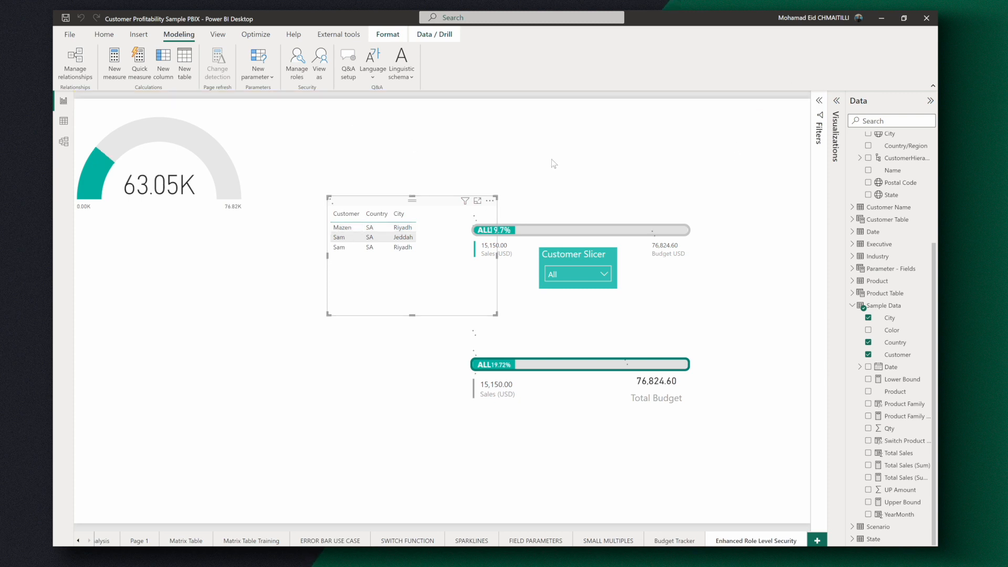
left_click(299, 63)
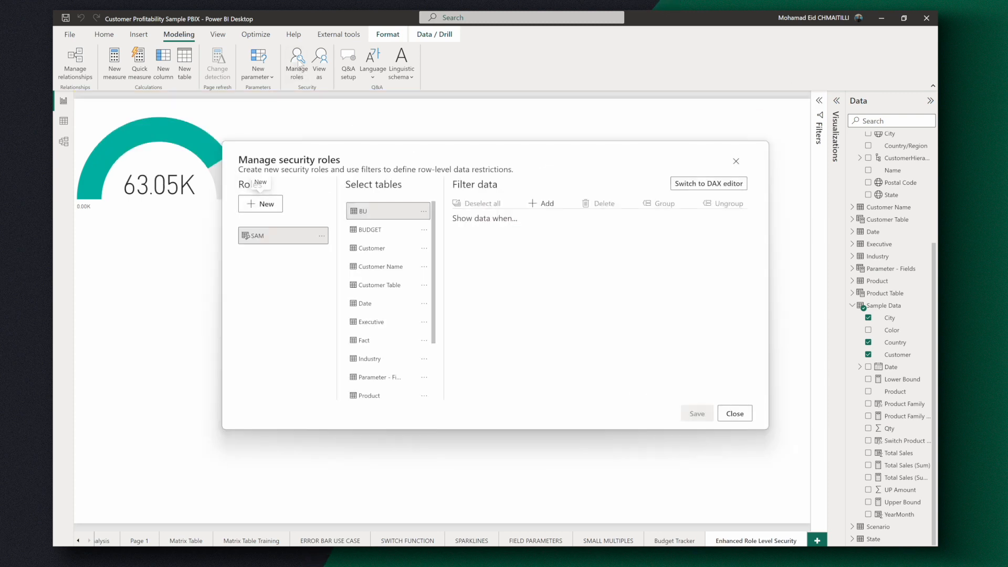
left_click(736, 162)
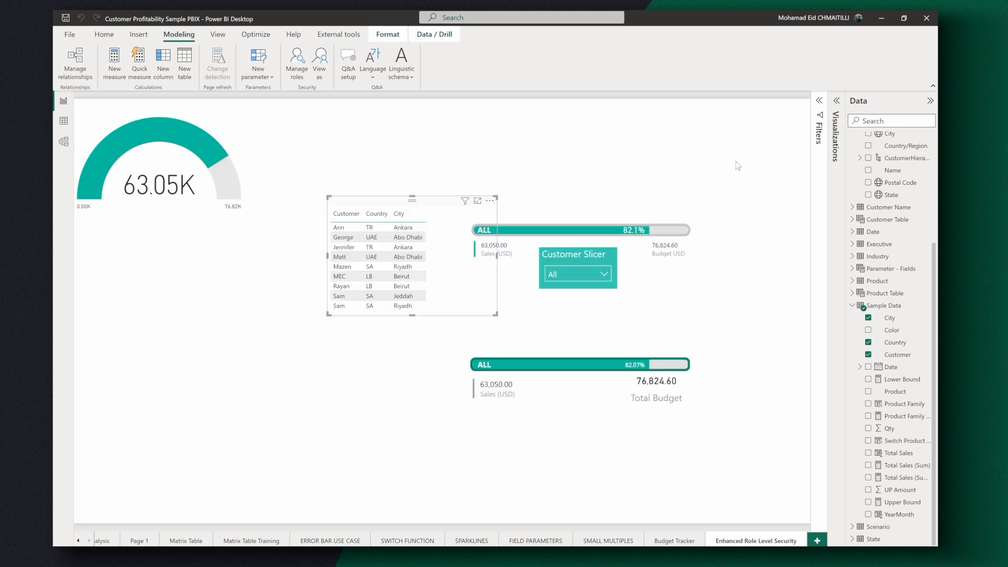
Step: Rearrange the page: Total Budget bar at the upper right, the other bar with Customer Slicer below it, and the customer table slightly further right
left_click(836, 101)
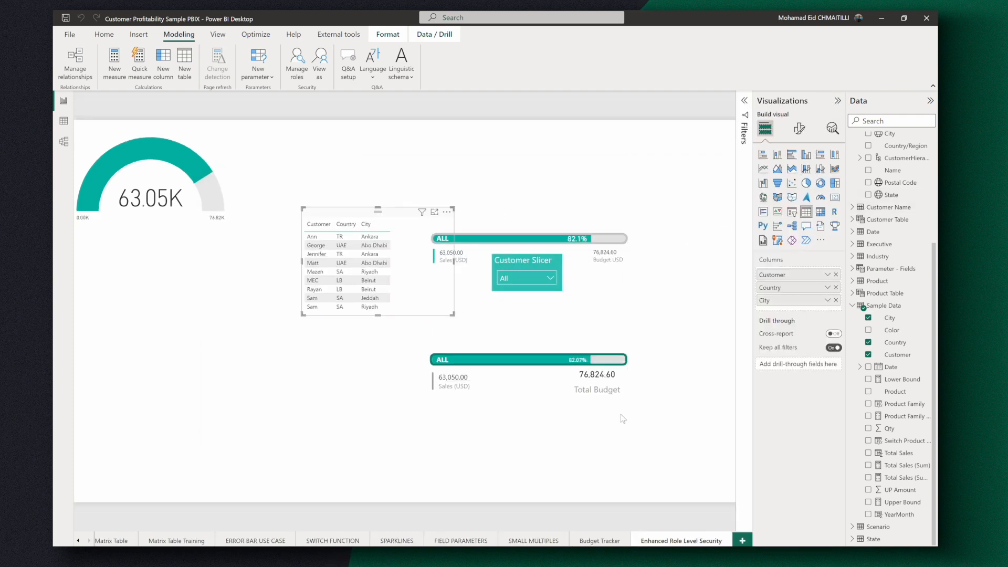
left_click_drag(657, 422, 547, 149)
left_click_drag(688, 342, 636, 226)
left_click(442, 182)
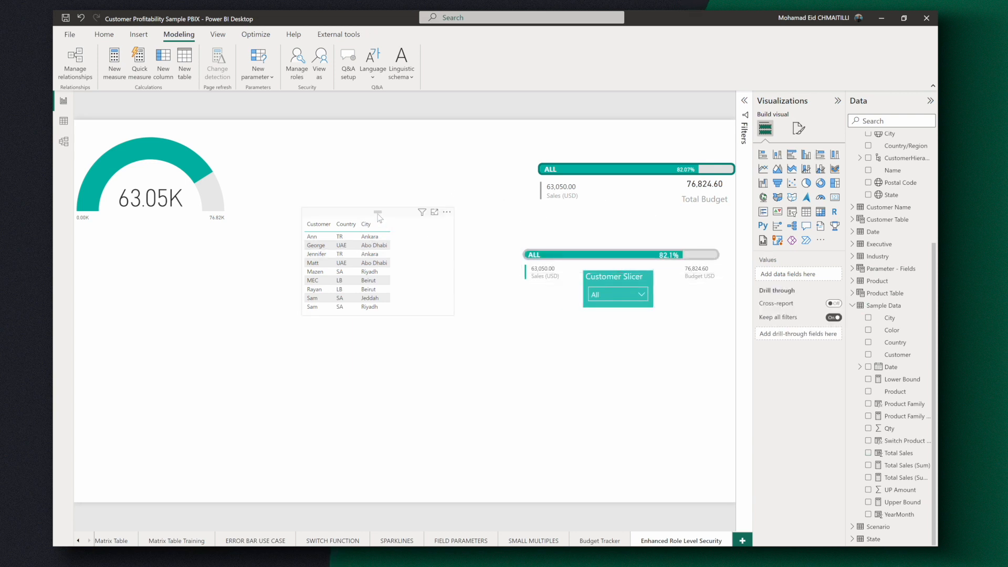
left_click_drag(378, 212, 457, 216)
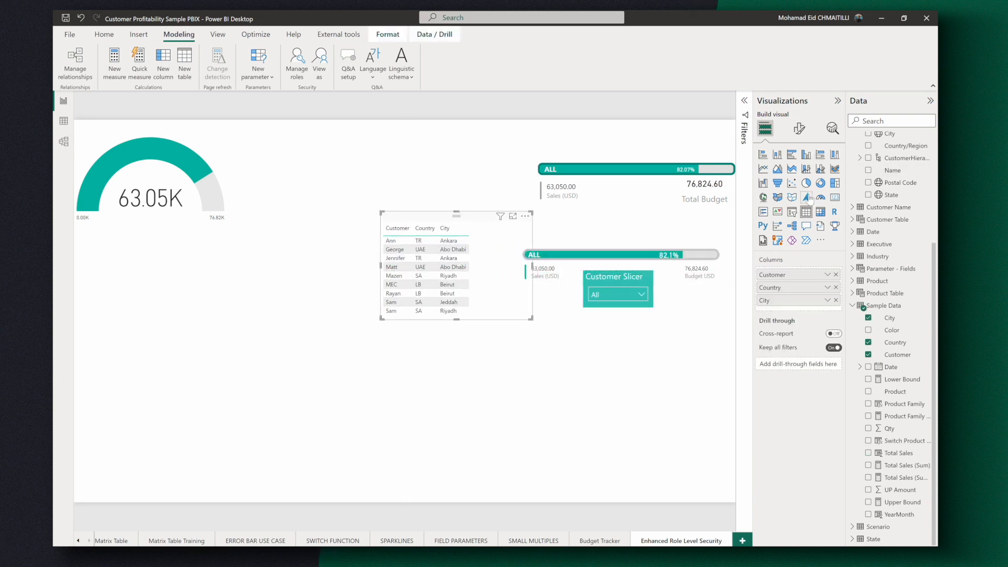
Step: Add an Azure map visual to the empty area below the customer table and enlarge it to the page's lower edge
left_click(544, 373)
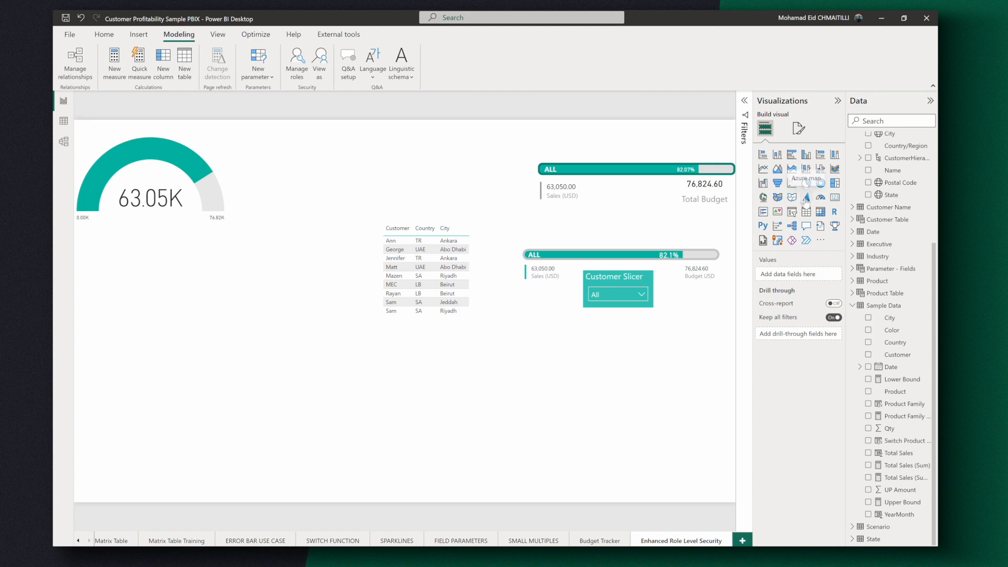
left_click(806, 197)
left_click_drag(179, 237, 385, 330)
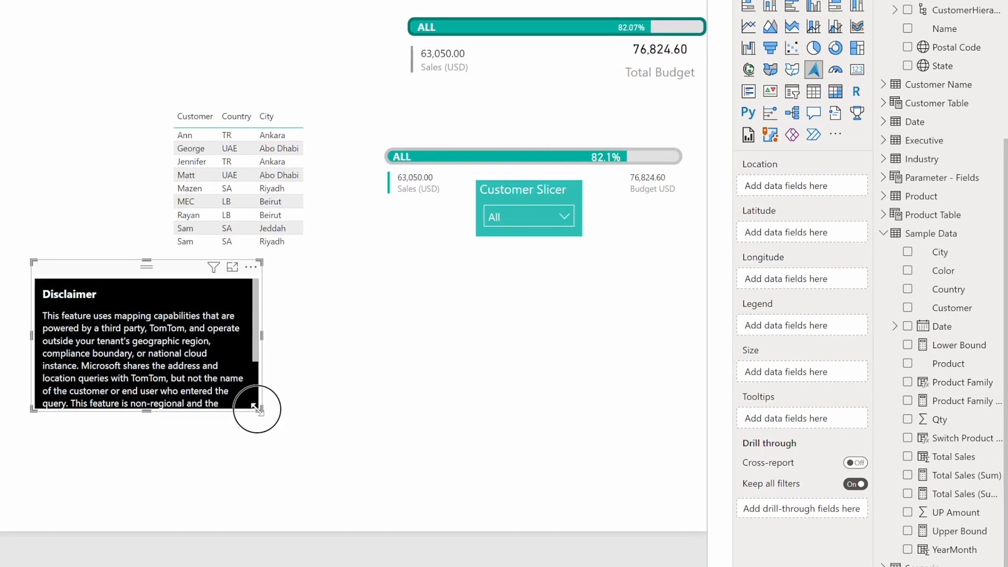
left_click_drag(441, 423, 598, 516)
left_click_drag(499, 553, 500, 551)
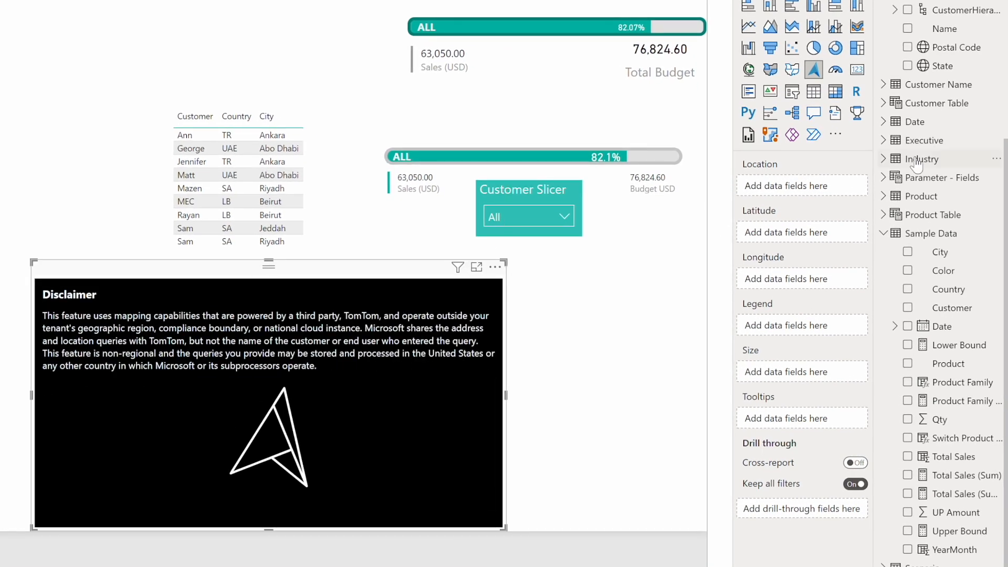
Step: Plot the map by Sample Data's Country as the location, with bubbles sized by Total Sales
scroll(935, 84, "up", 5)
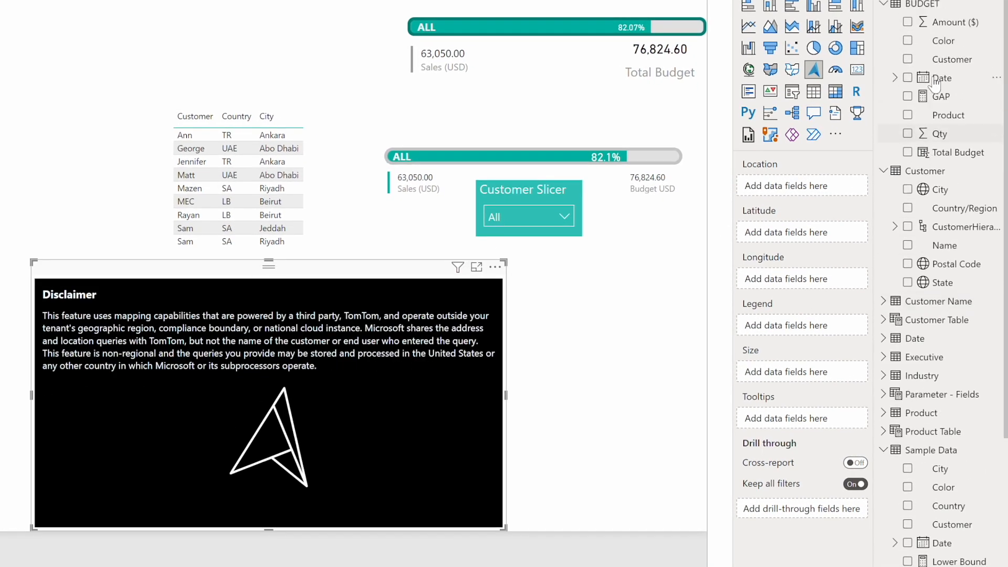
scroll(934, 100, "down", 5)
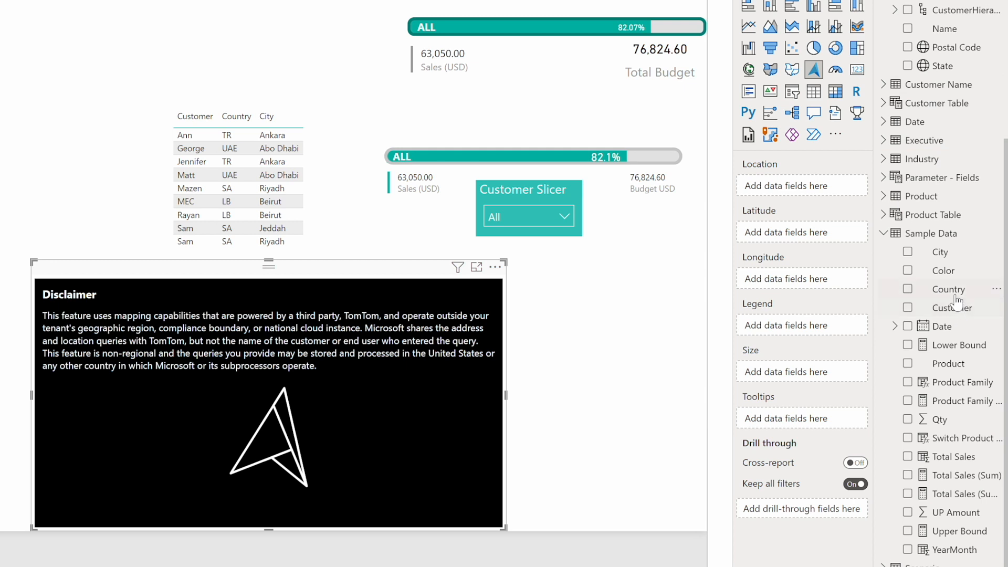
left_click_drag(955, 290, 800, 190)
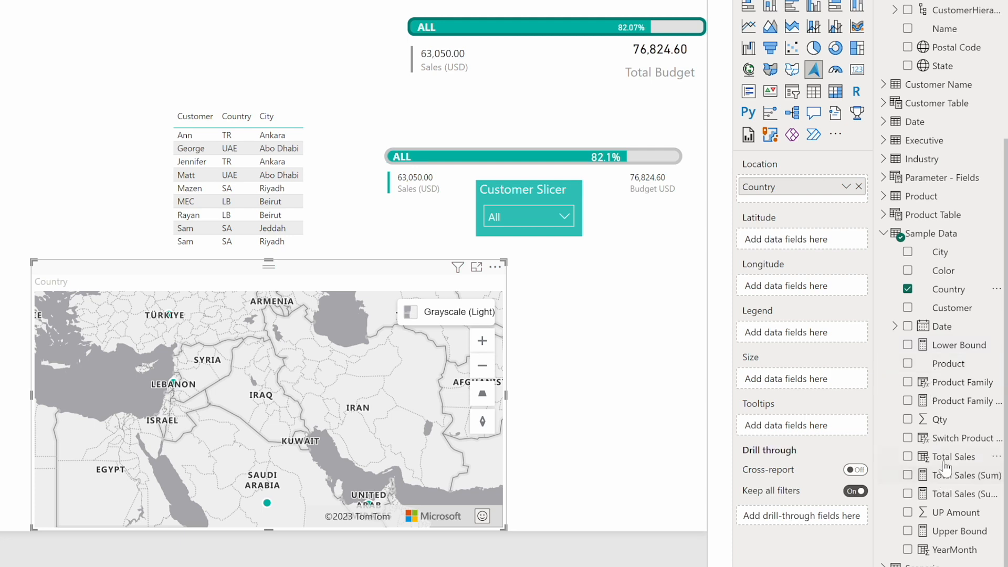
left_click_drag(945, 467, 801, 382)
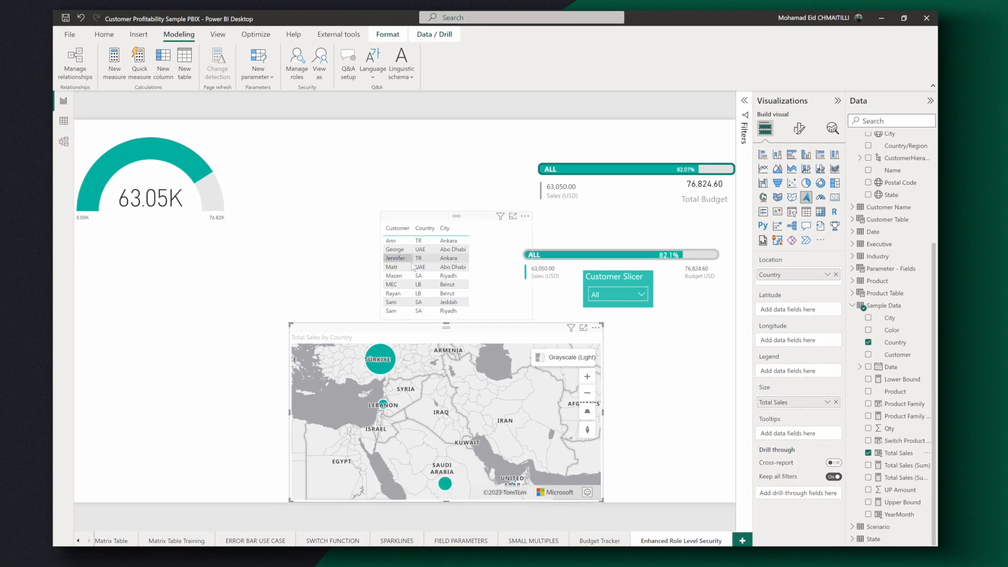
left_click(396, 168)
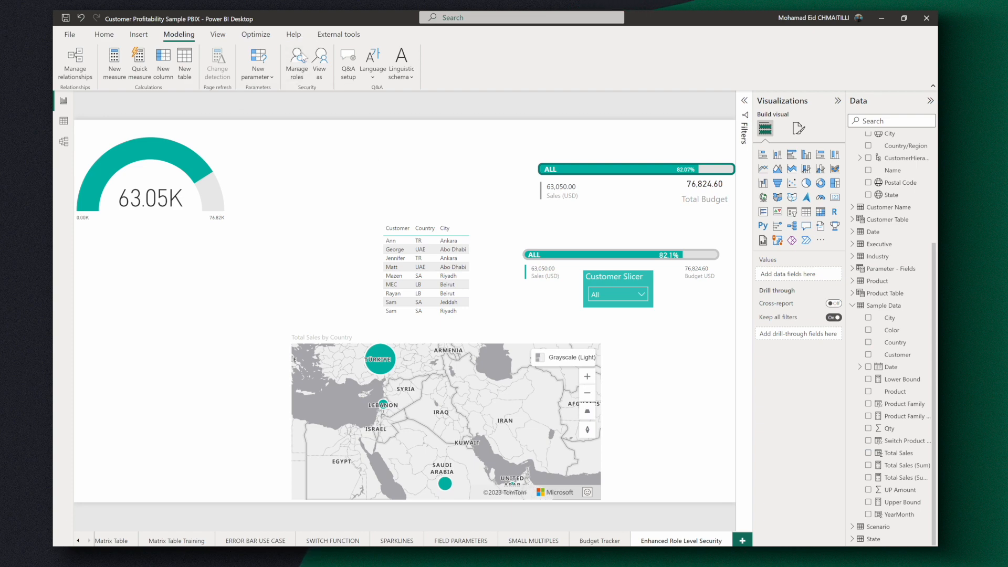
Step: Add a second rule to the SAM role's Sample Data filter, where Customer equals the role's own name
left_click(302, 59)
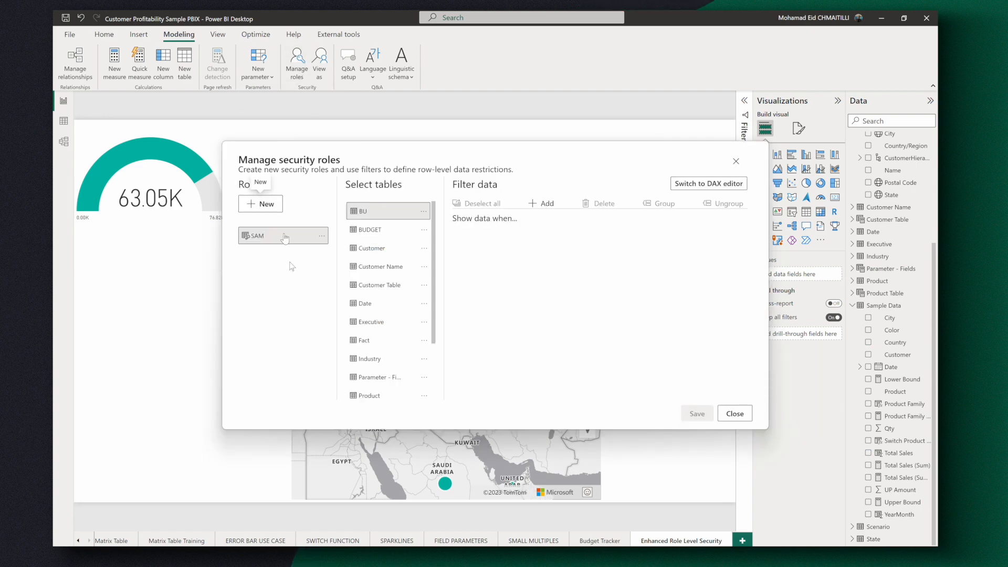
scroll(391, 352, "down", 3)
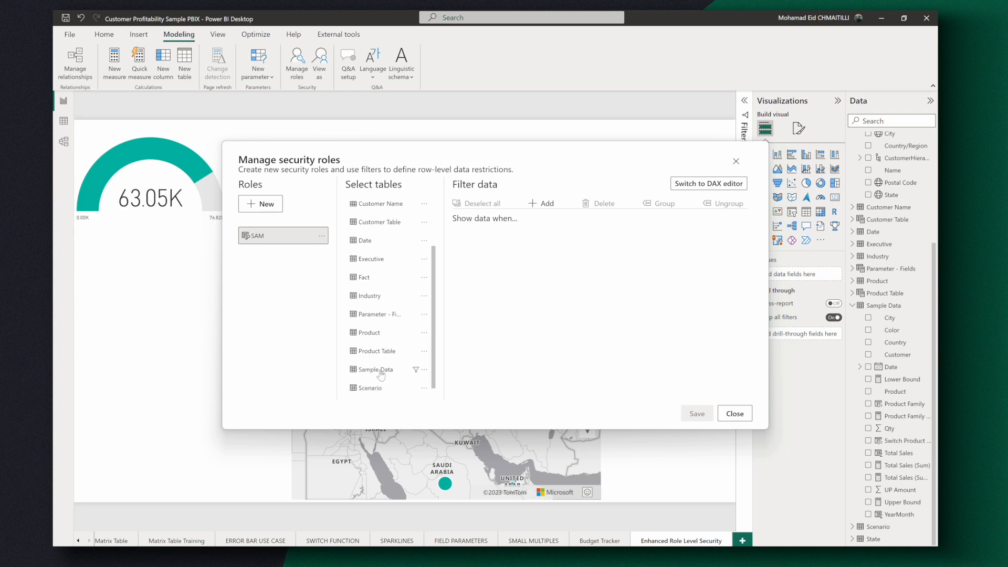
left_click(386, 369)
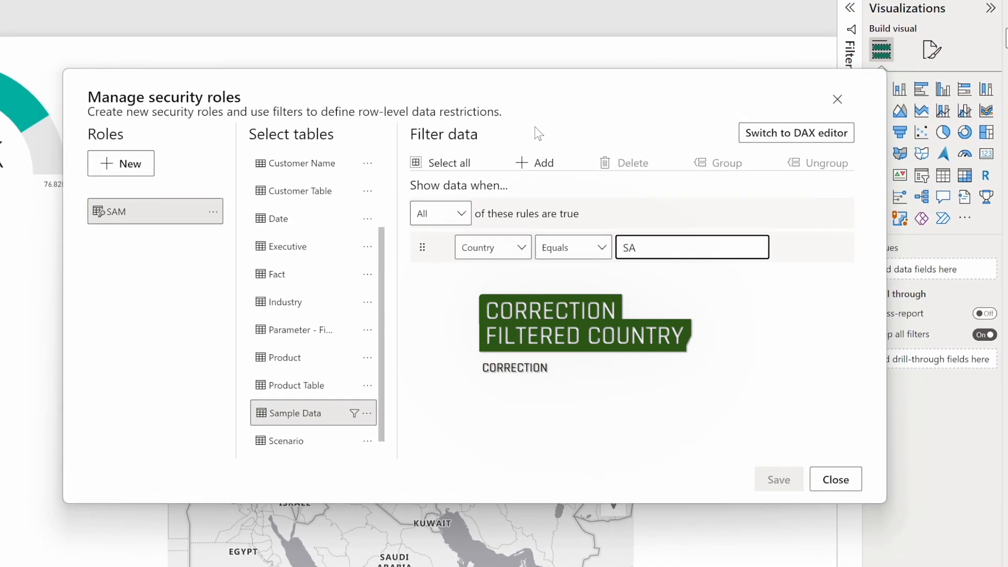
left_click(540, 169)
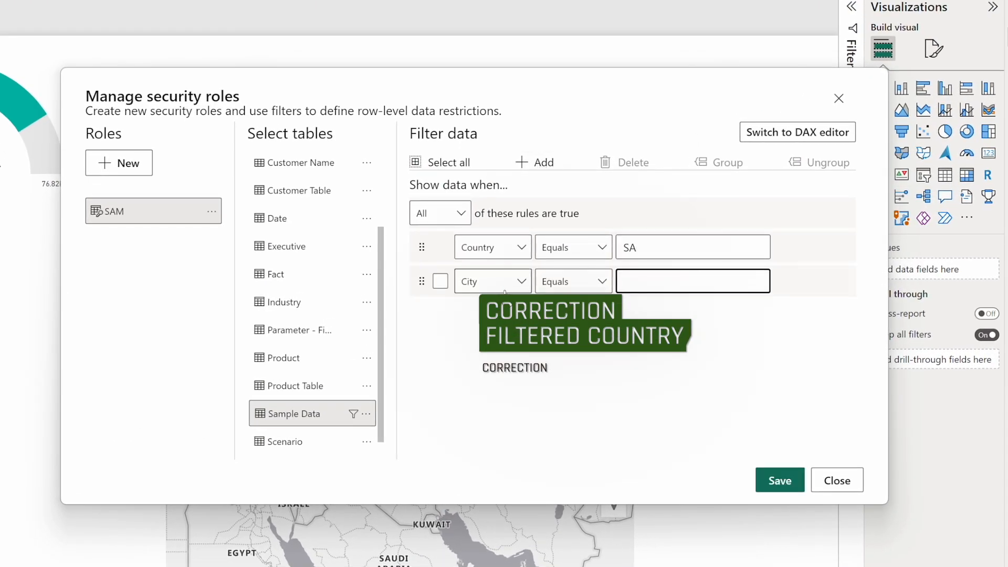
left_click(517, 281)
left_click(489, 379)
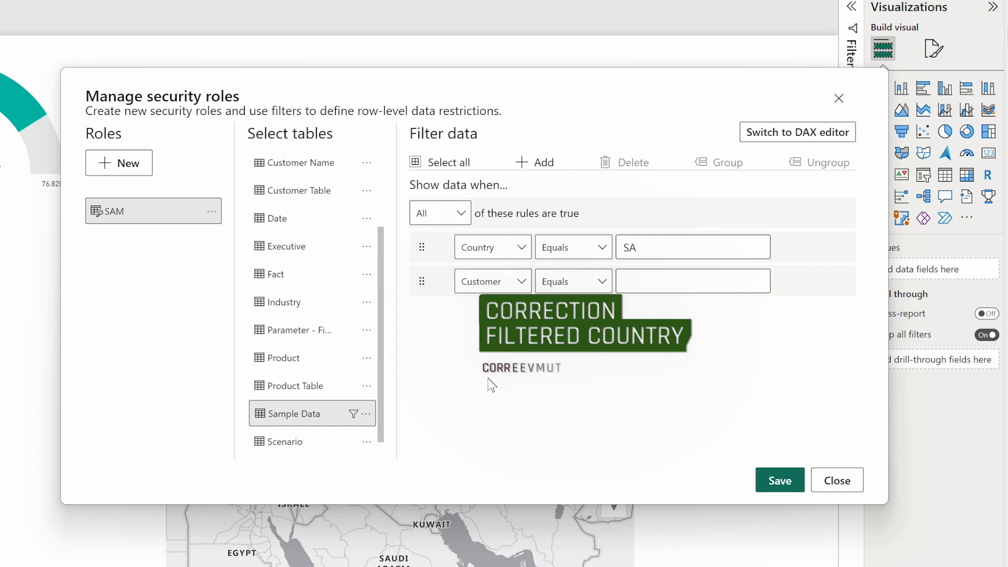
left_click(666, 281)
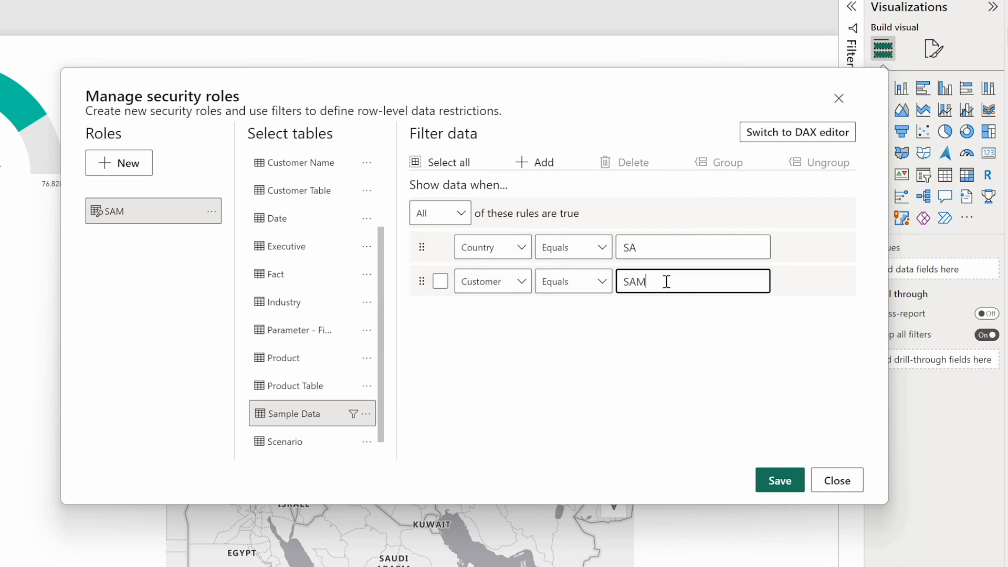
left_click(636, 346)
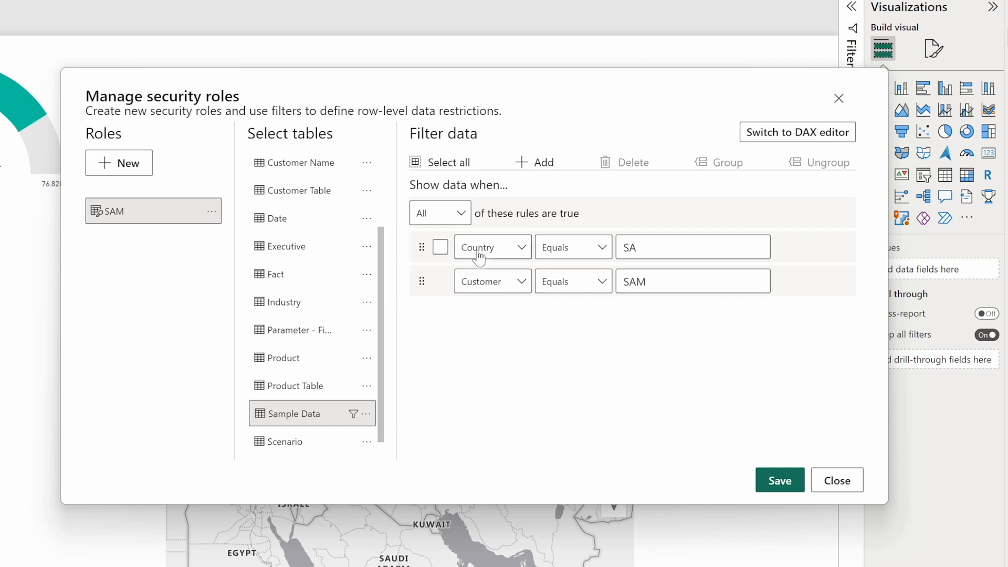
Step: Require all of the Sample Data rules to be true, and save the SAM role
left_click(454, 220)
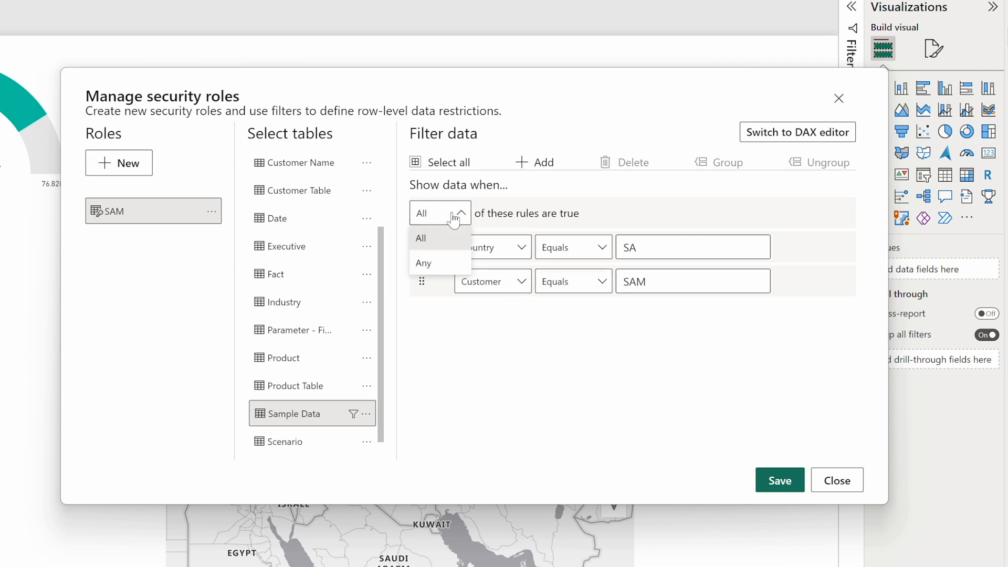
left_click(449, 235)
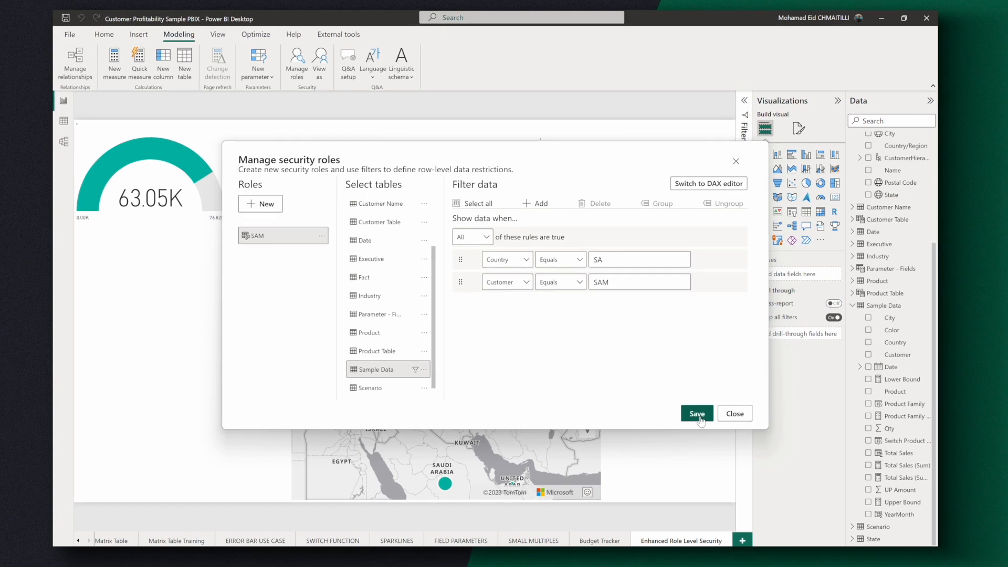
left_click(699, 416)
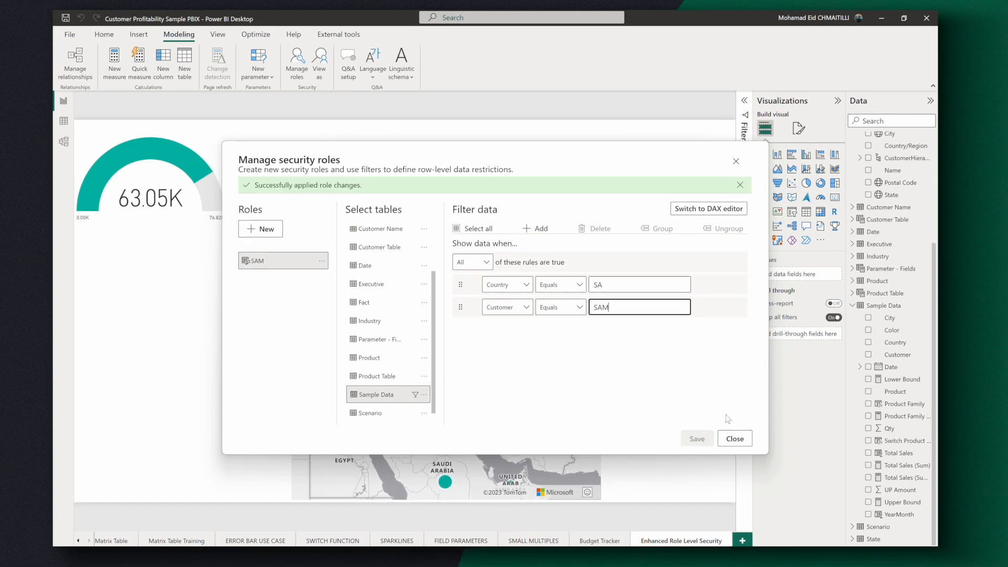
left_click(735, 438)
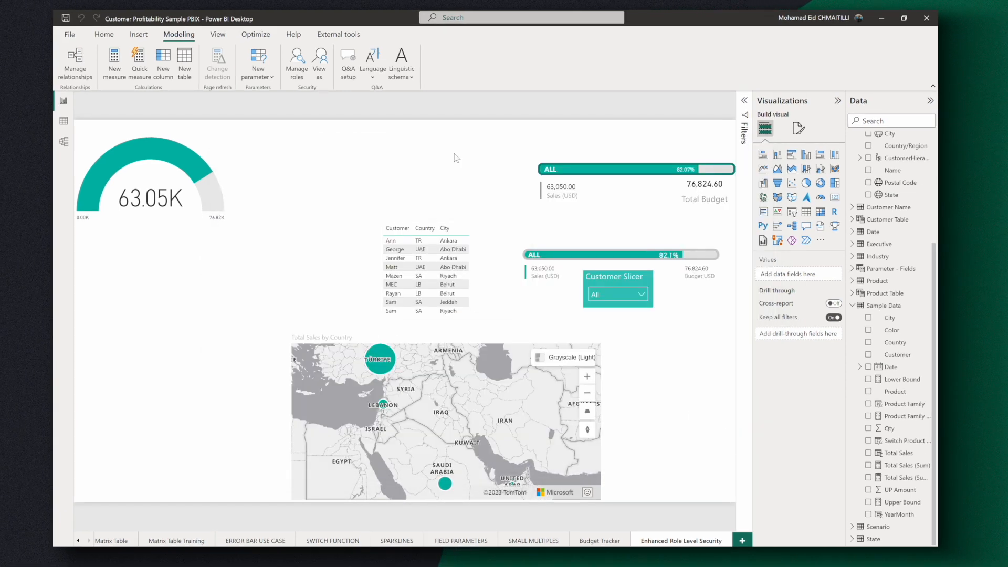
Step: View the report as the SAM role to check the visuals, and stop viewing as that role
left_click(319, 63)
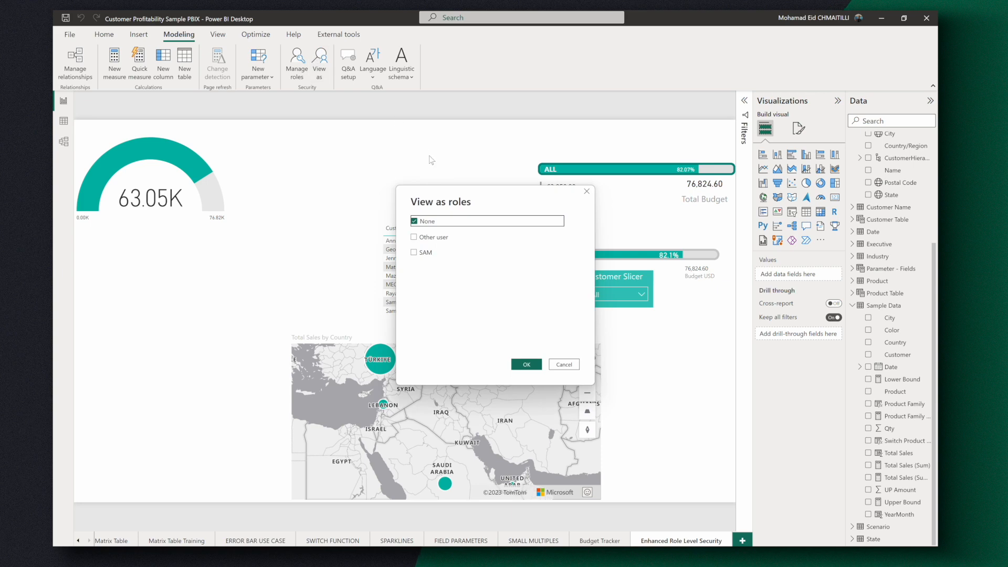
left_click(414, 252)
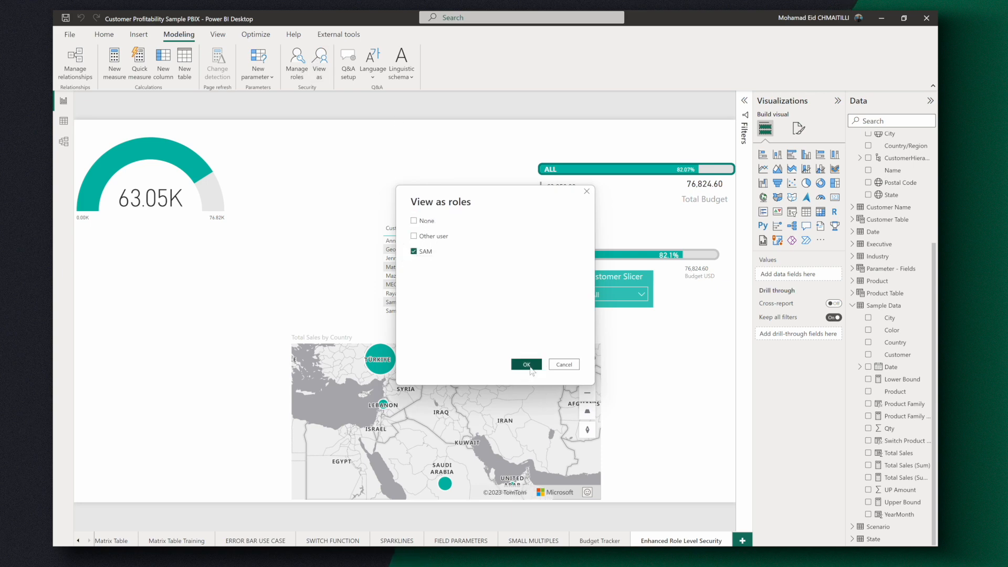
left_click(527, 364)
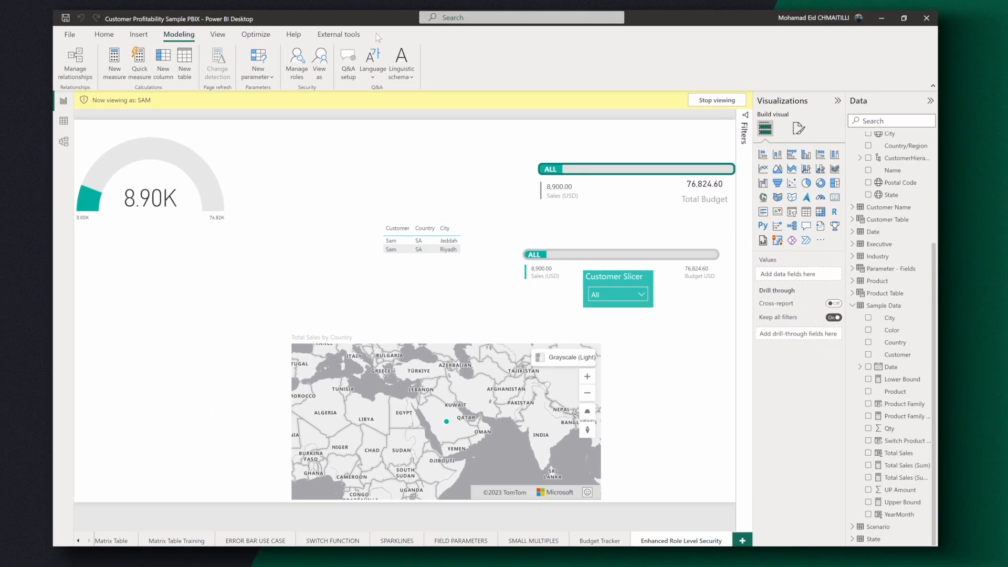
left_click(296, 63)
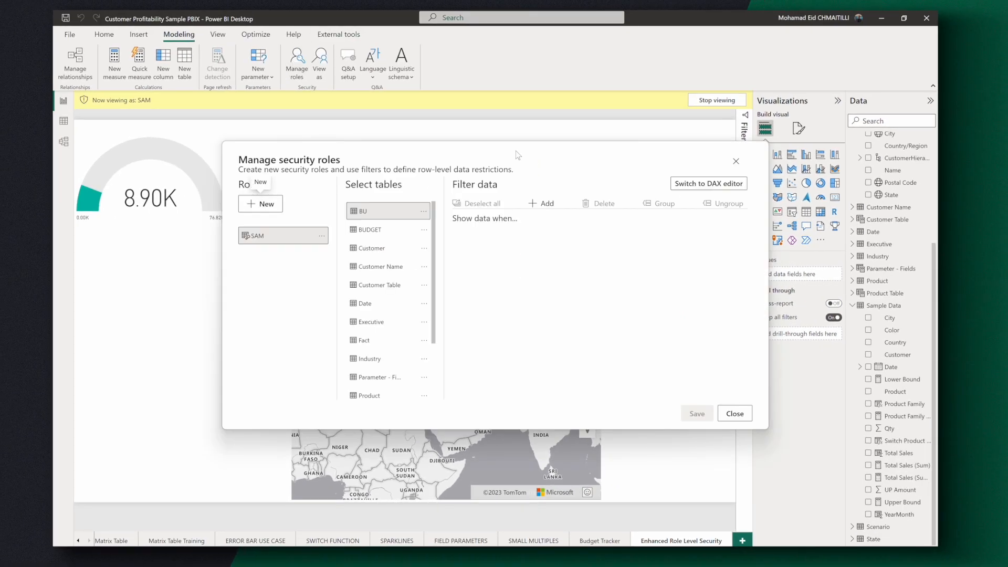
left_click(735, 413)
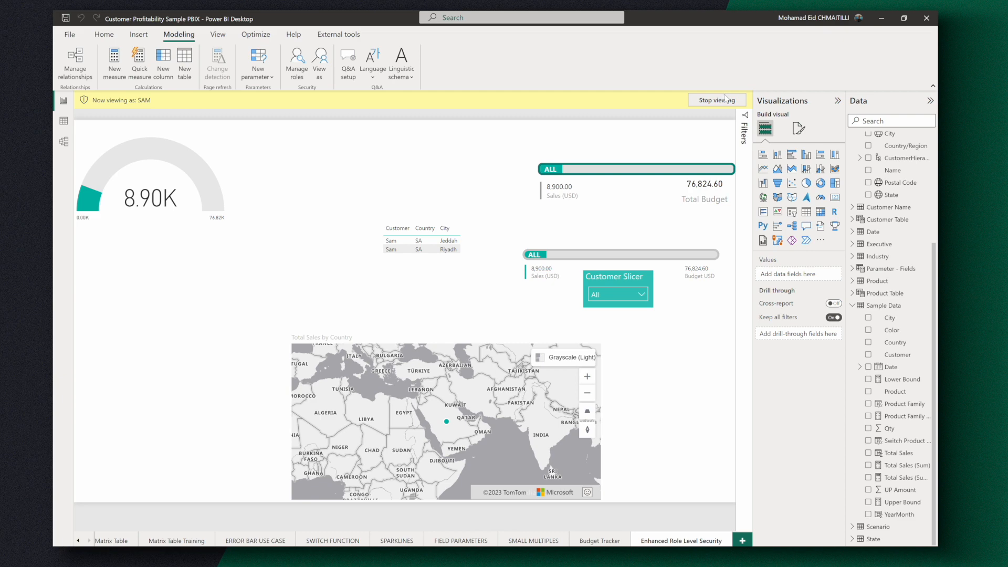
left_click(726, 99)
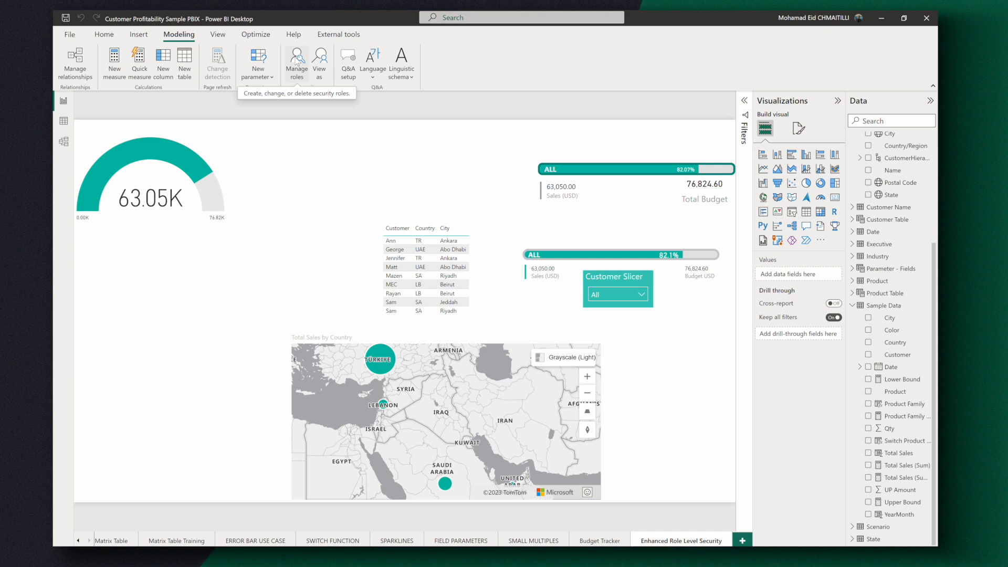
Step: Create a new security role named Lebanon
left_click(297, 61)
left_click(260, 204)
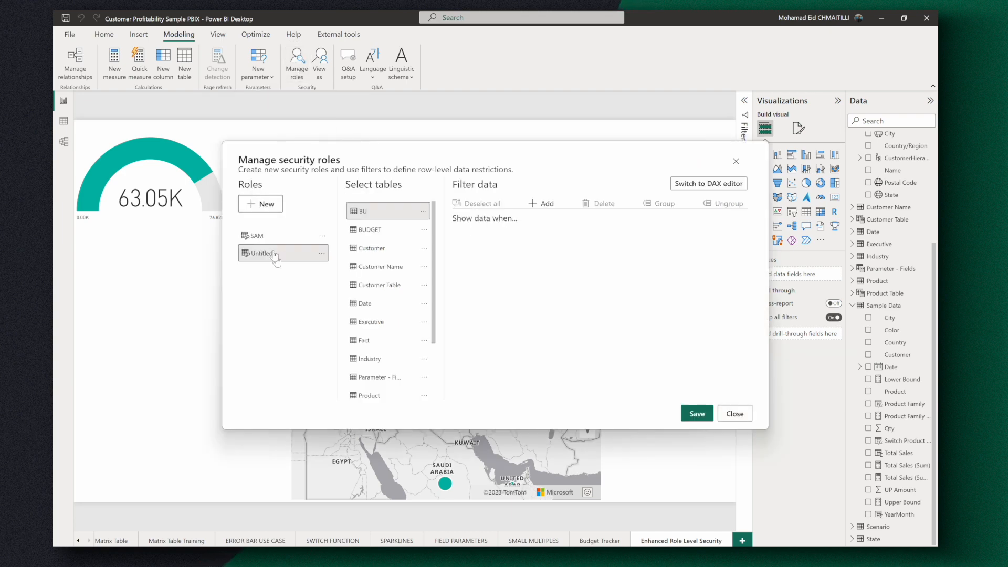
double_click(274, 255)
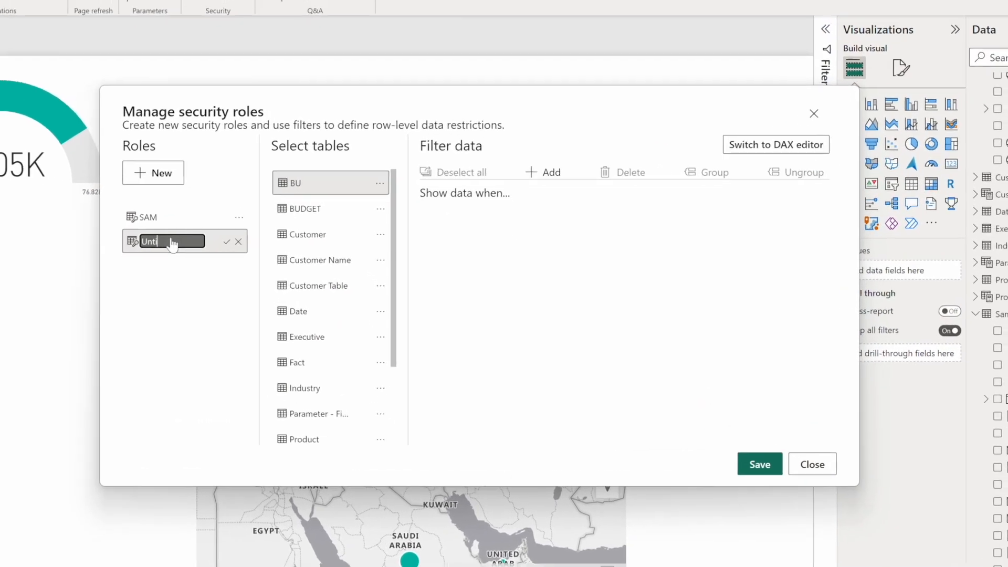
type("Lebano")
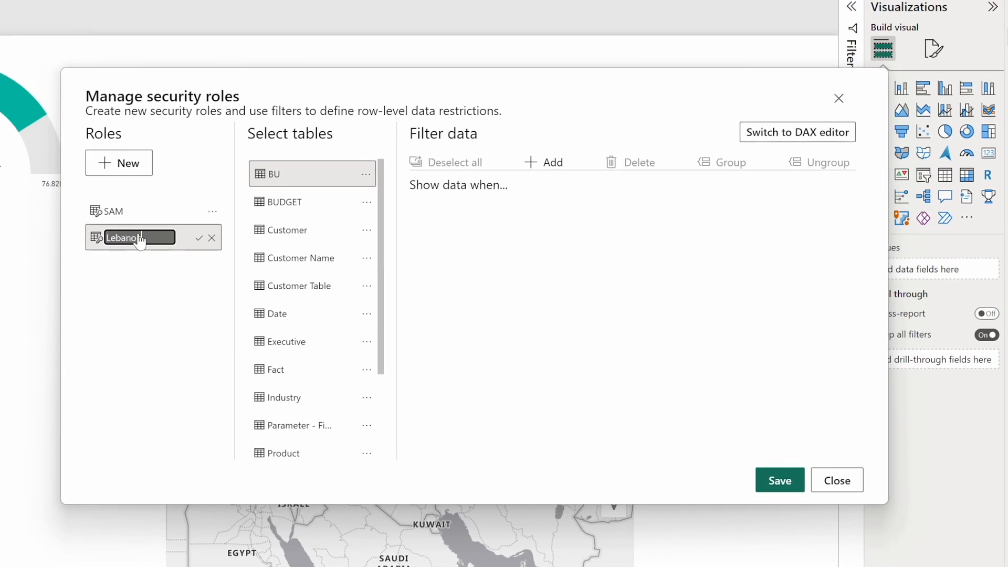
type("n")
key("Return")
Step: Restrict the Lebanon role's Sample Data table to rows where Country equals LB, and save the role
left_click(552, 164)
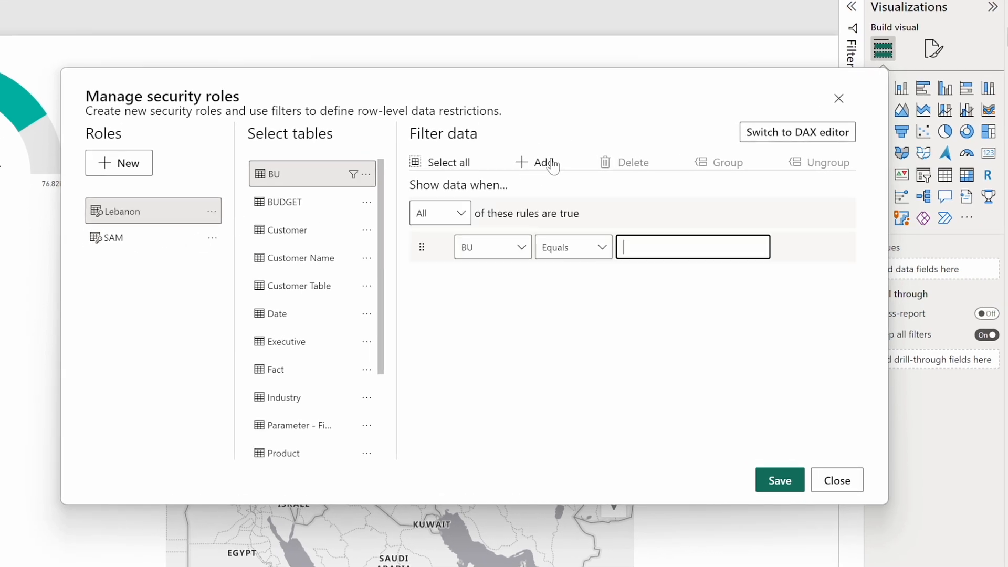
scroll(278, 339, "down", 2)
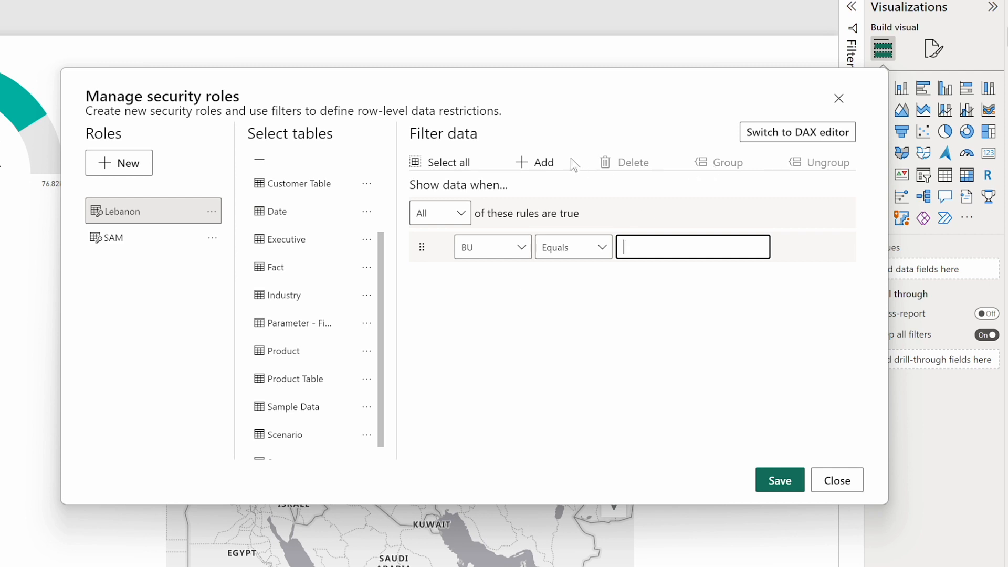
scroll(288, 439, "down", 1)
left_click(284, 390)
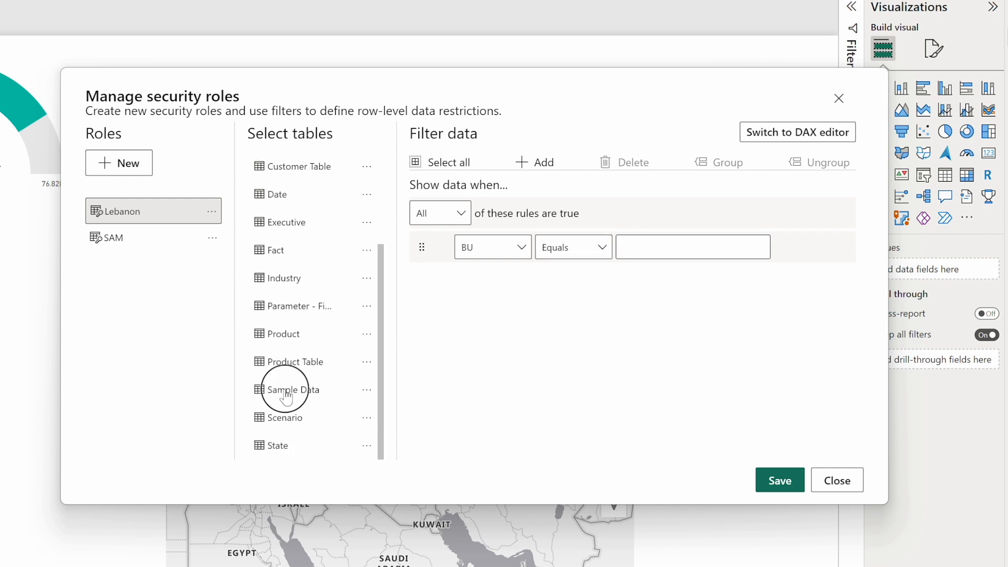
left_click(553, 163)
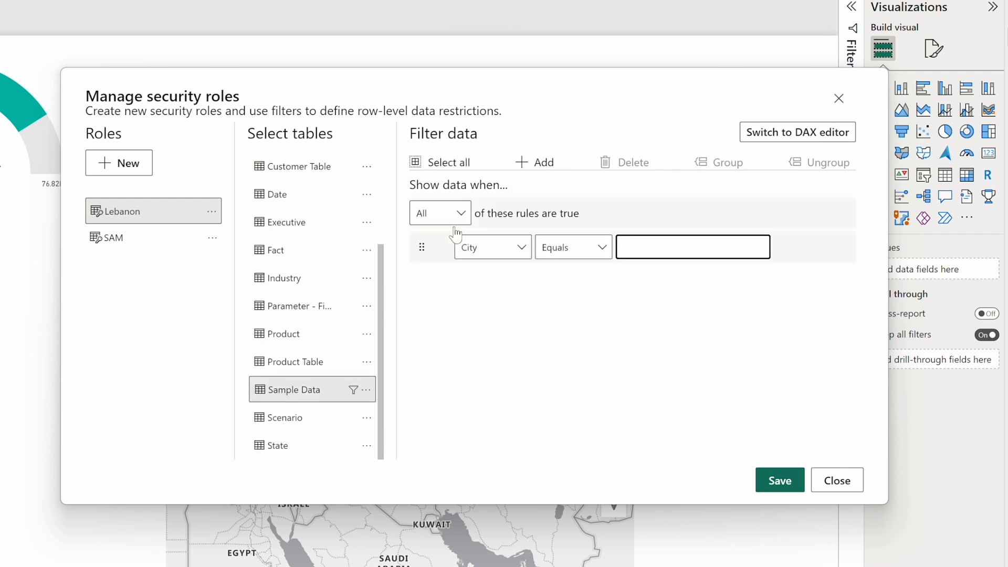
left_click(496, 248)
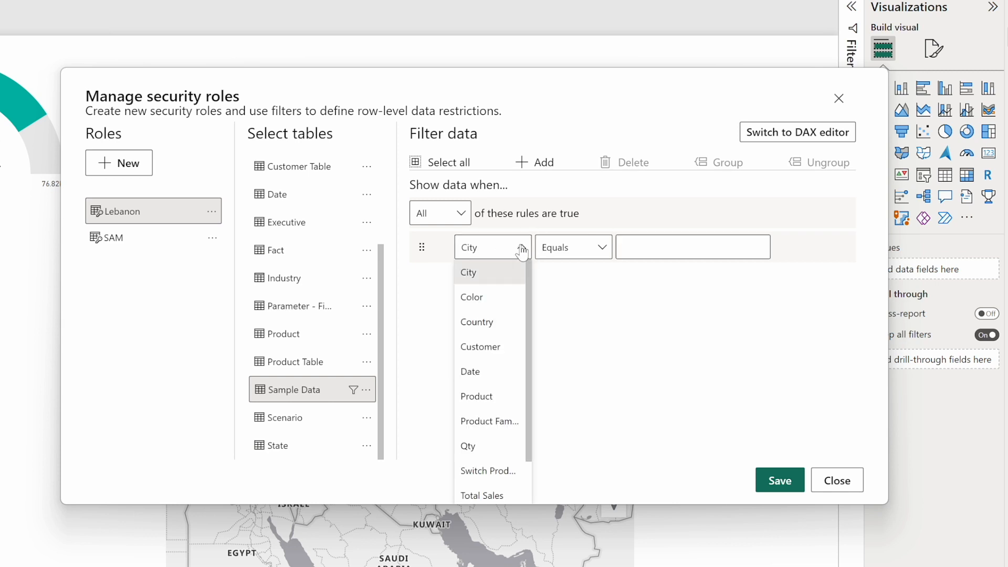
left_click(485, 331)
left_click(671, 245)
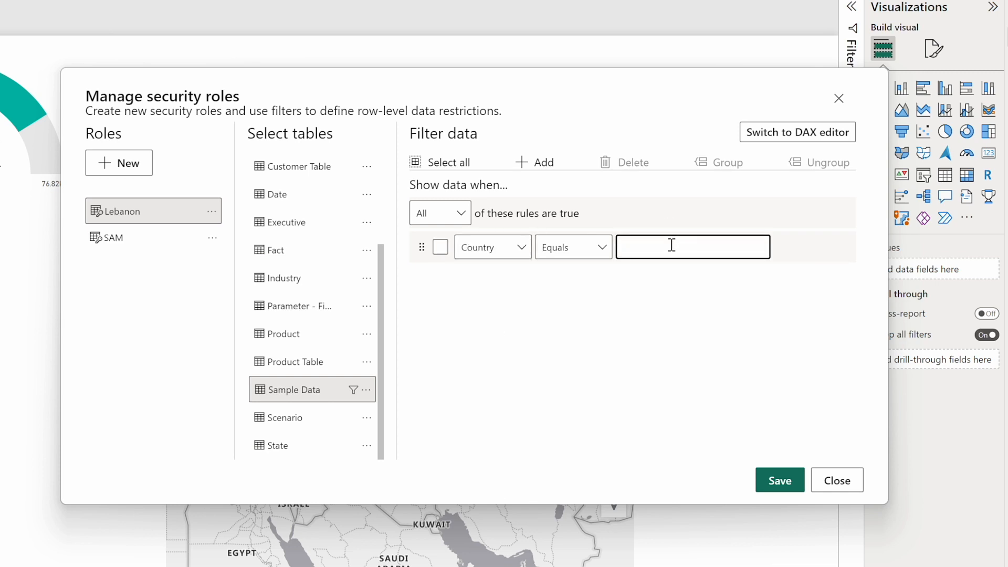
type("LB")
left_click(781, 481)
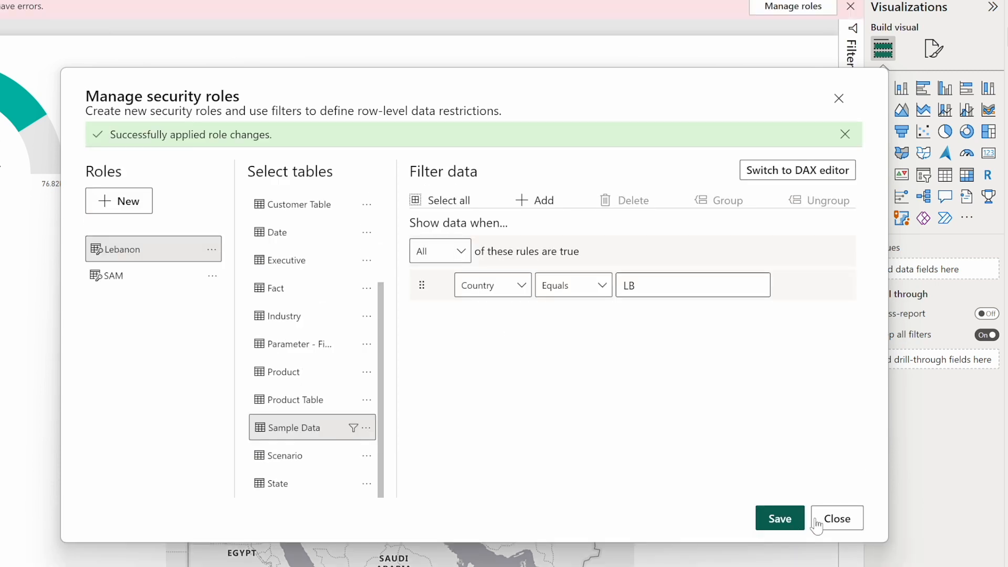
Step: Close the role settings with changes saved, and check the report visuals as the Lebanon role until ending that view
left_click(816, 522)
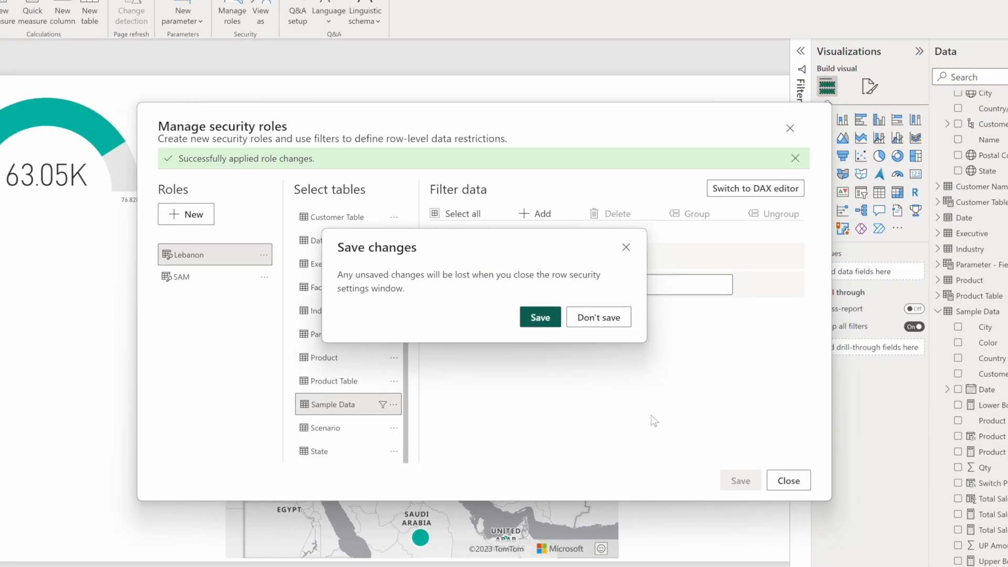
left_click(540, 318)
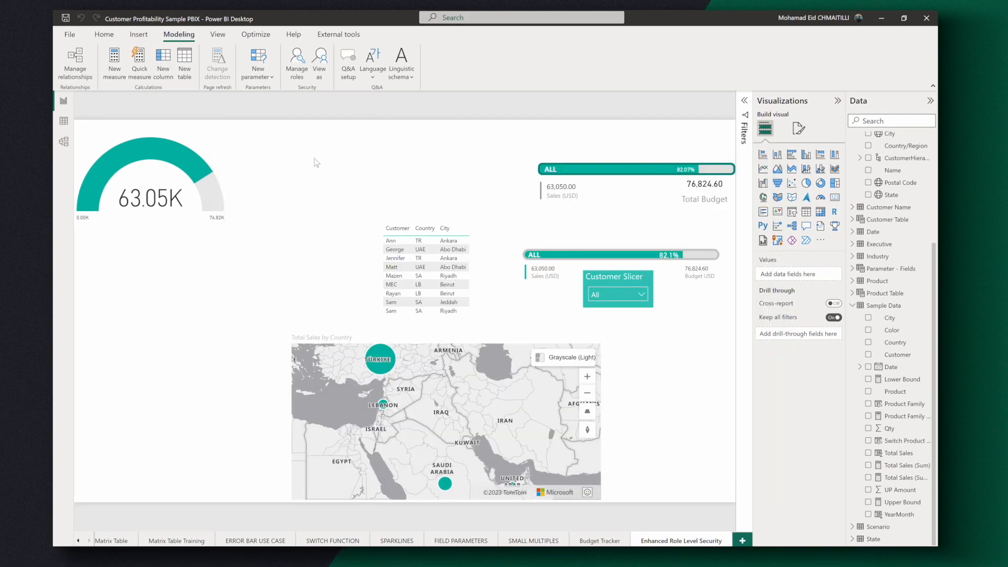
left_click(319, 62)
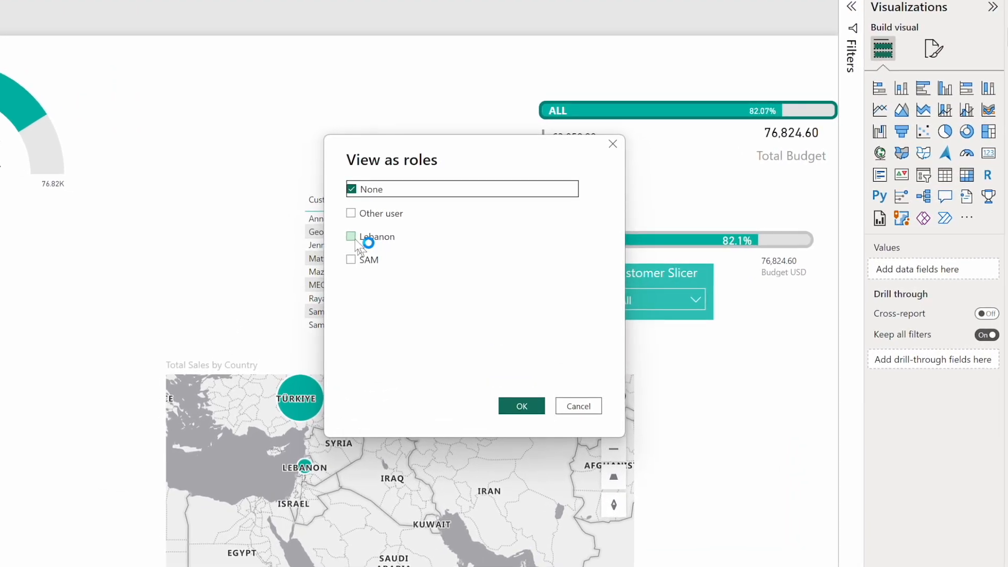
left_click(352, 237)
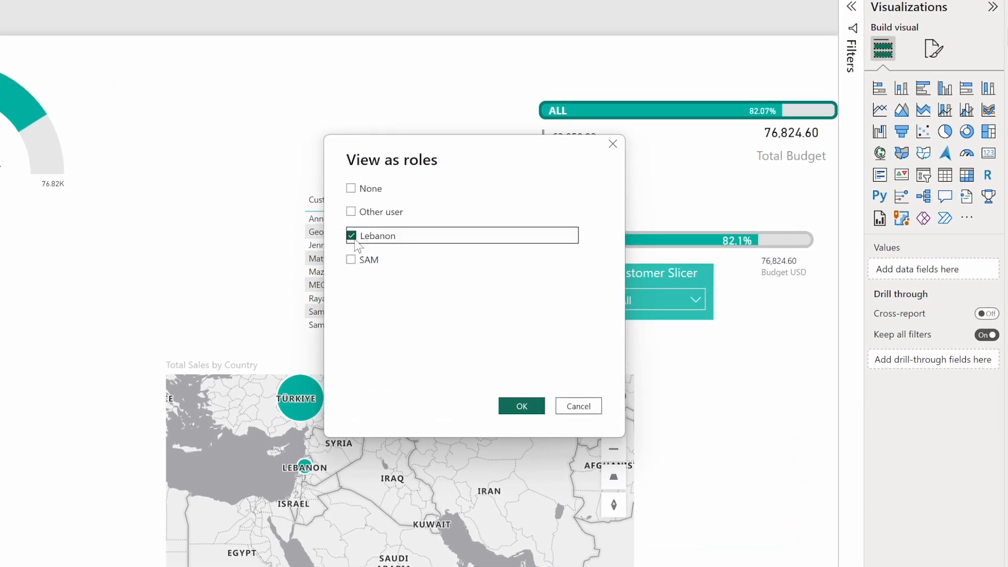
left_click(524, 404)
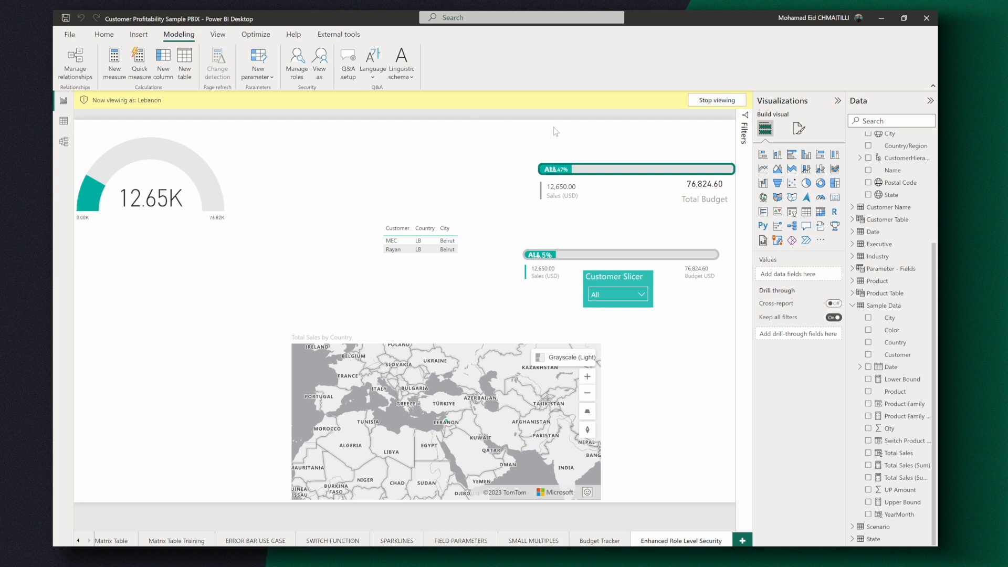
left_click(713, 99)
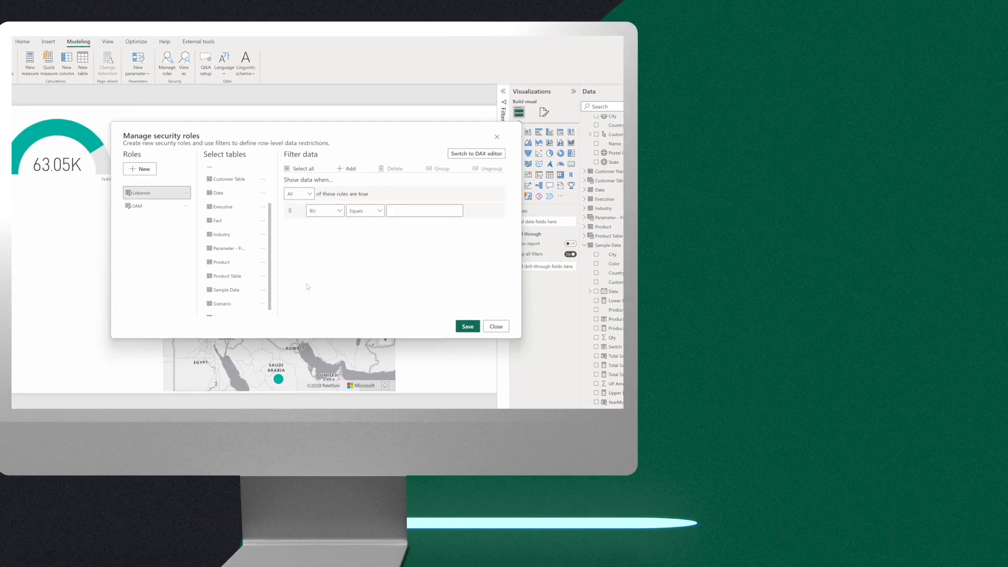
Step: Add a rule to the Lebanon role's Sample Data table that filters on Country with the Equals condition
scroll(226, 299, "down", 1)
left_click(226, 285)
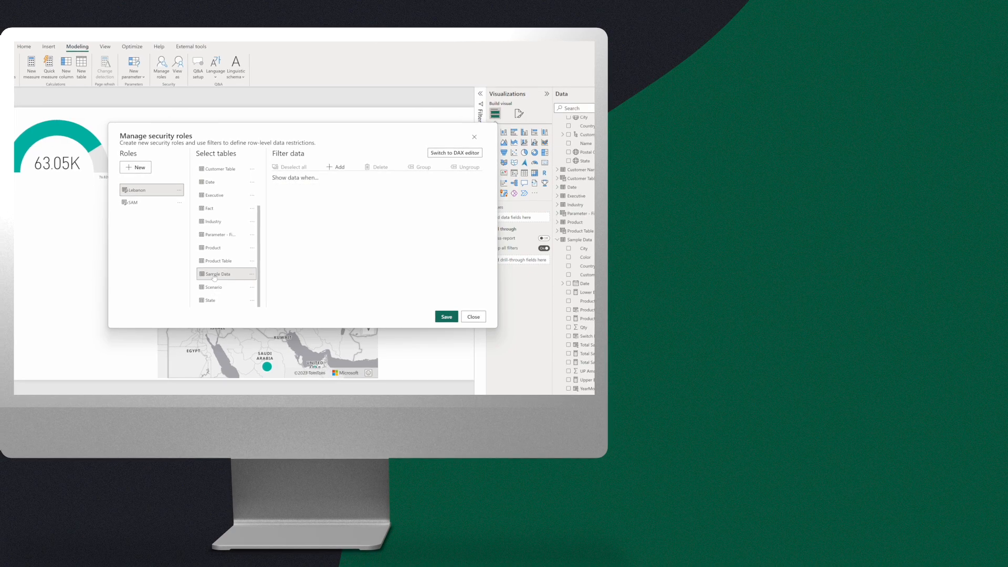
left_click(341, 167)
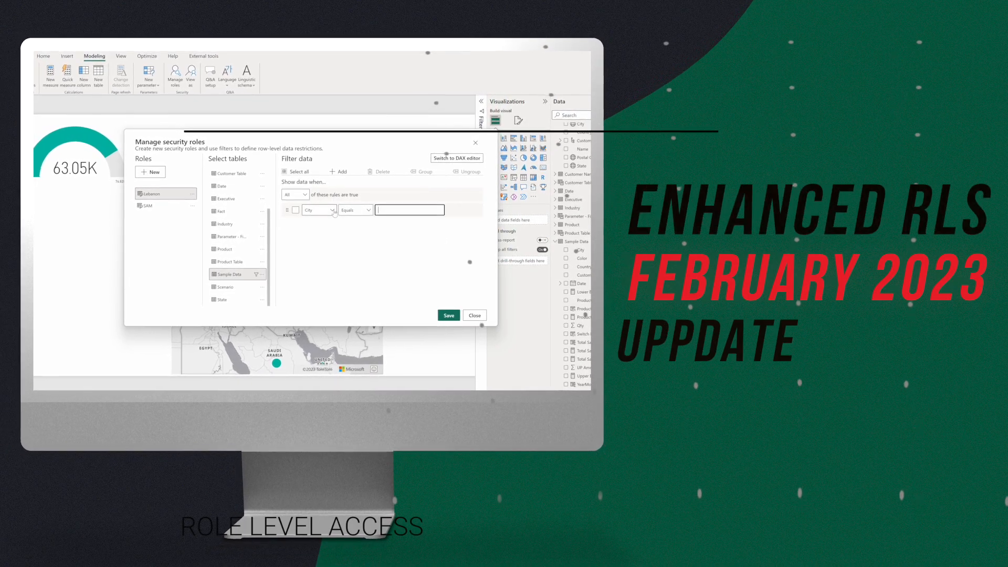
left_click(333, 211)
left_click(317, 246)
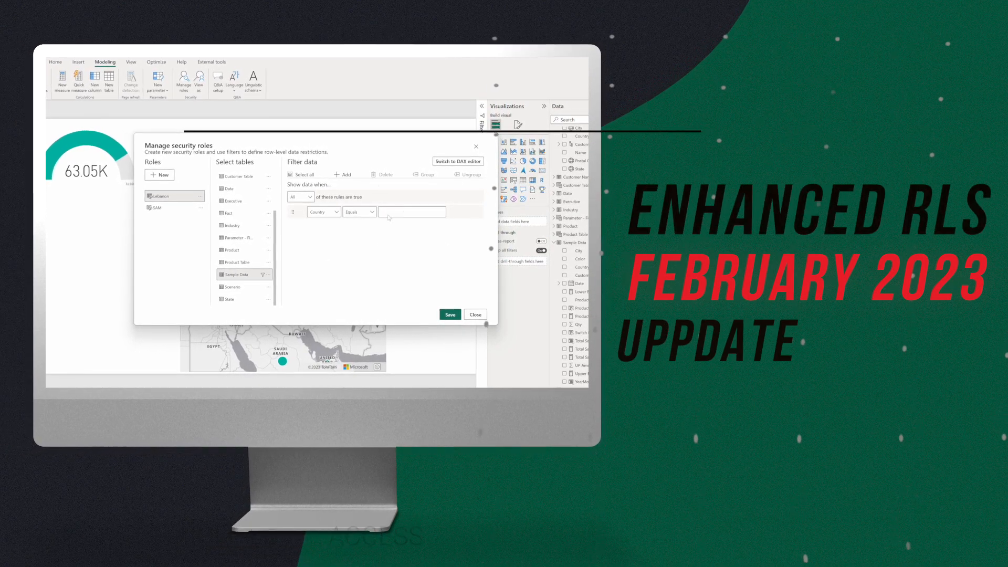
left_click(402, 211)
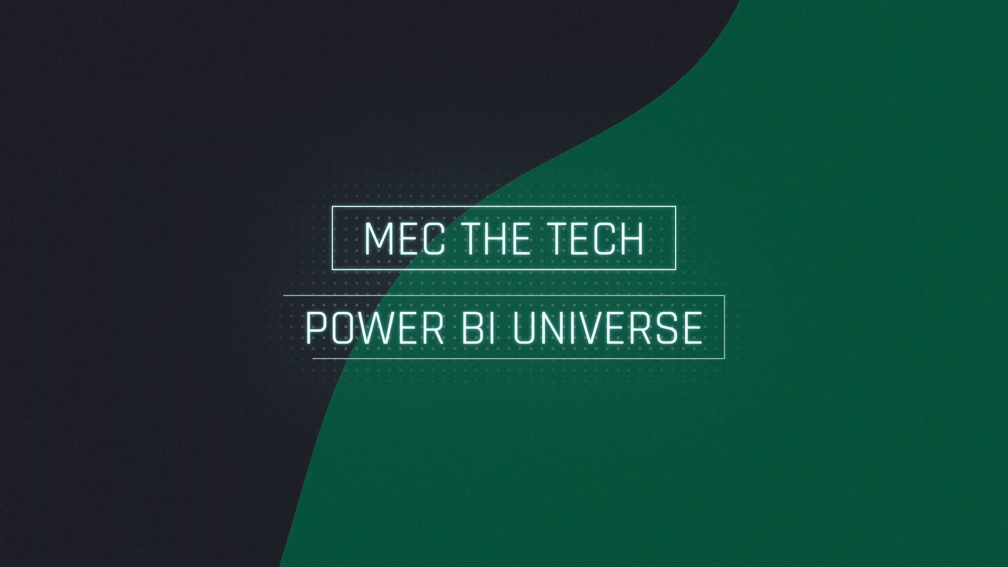